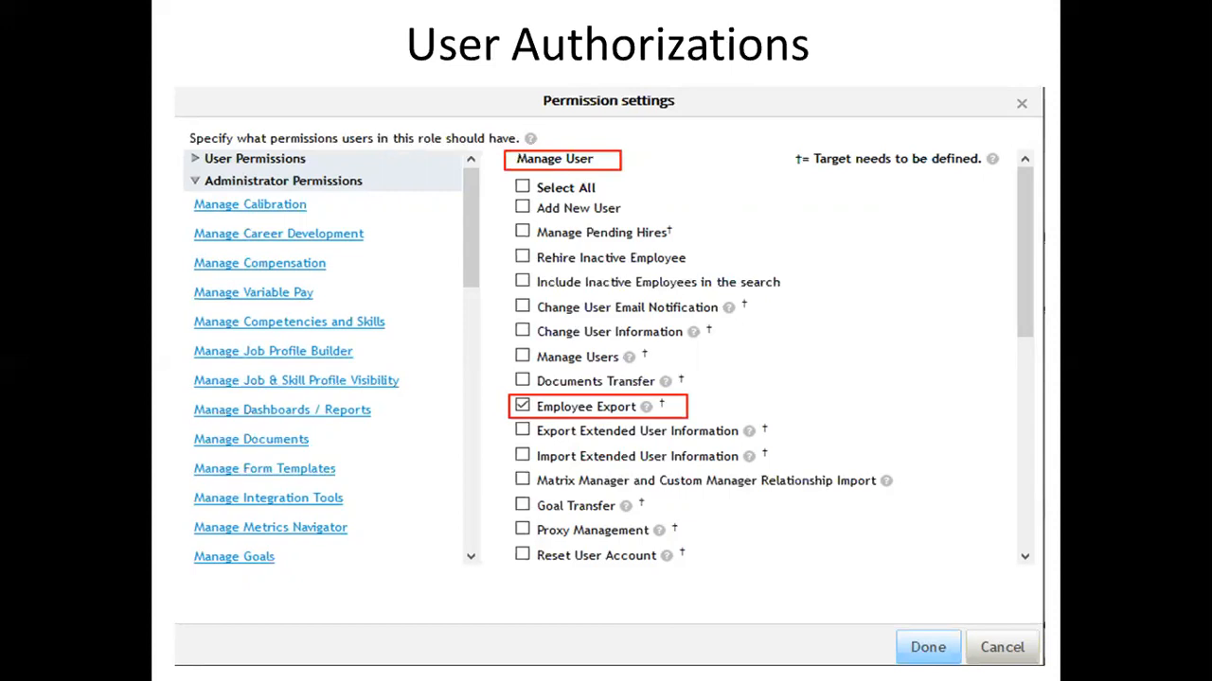
Advance past the User Authorizations slide to the end of the show, then step back.
{"action": "key", "text": "Right"}
{"action": "key", "text": "Left"}
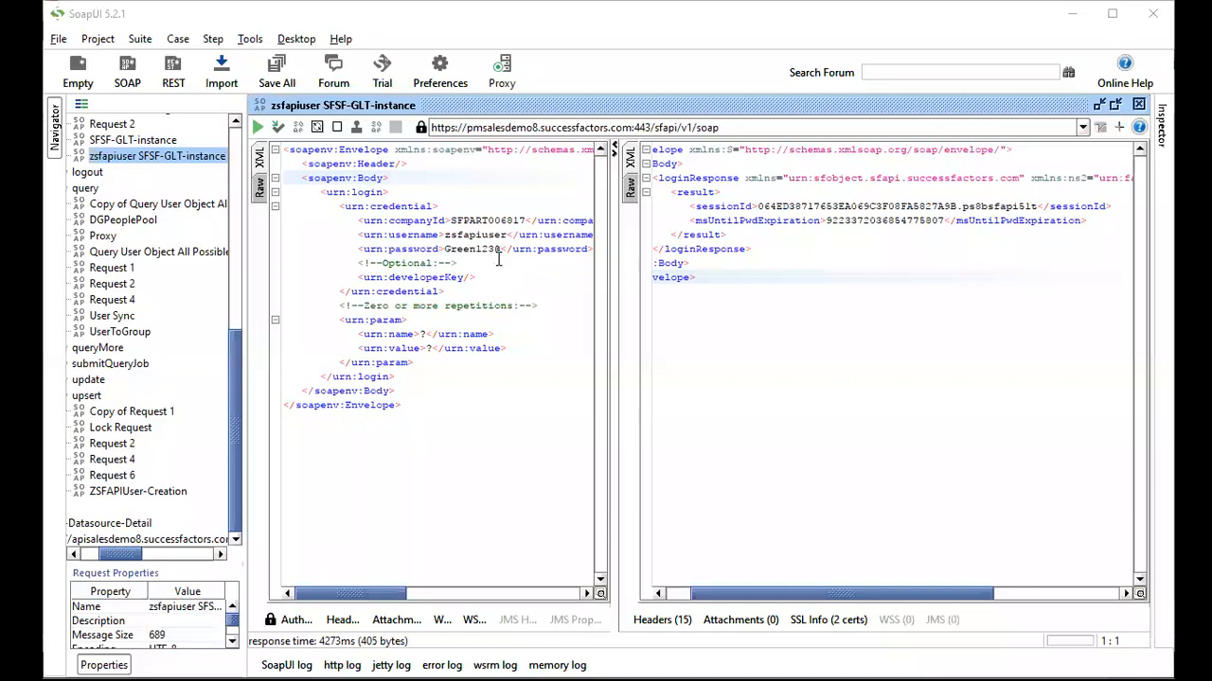
Select the username value in the login request and bring up the File menu.
{"action": "double_click", "coordinate": [470, 234]}
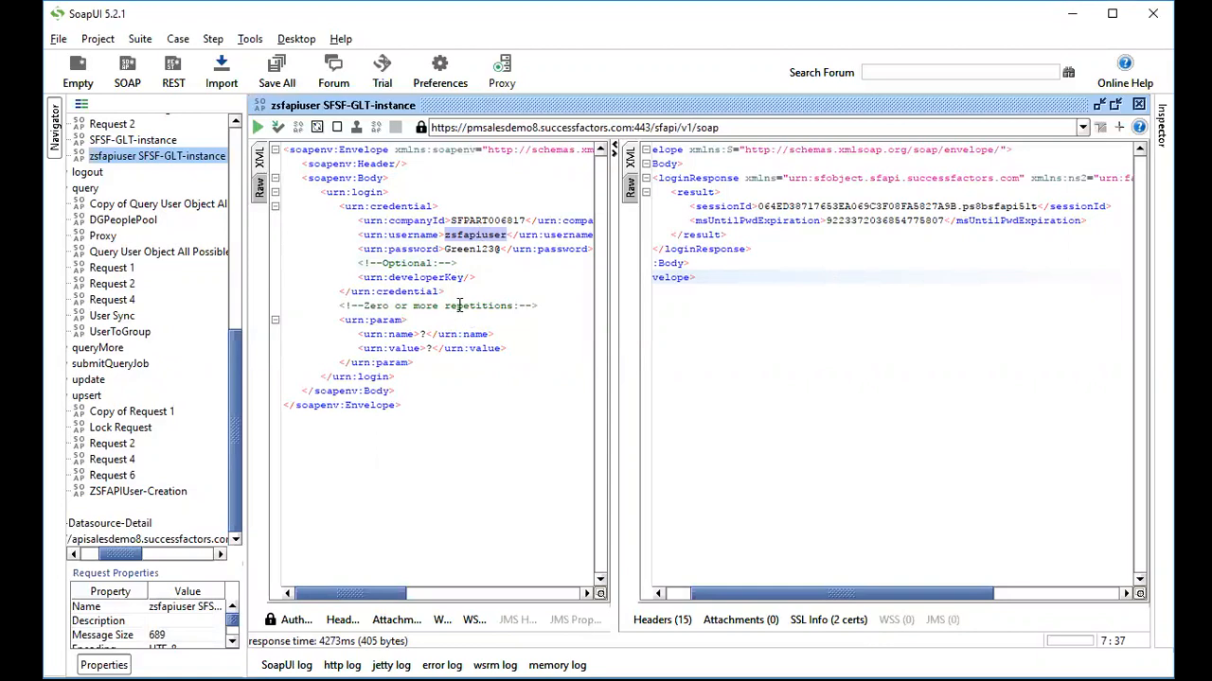
{"action": "left_click", "coordinate": [58, 39]}
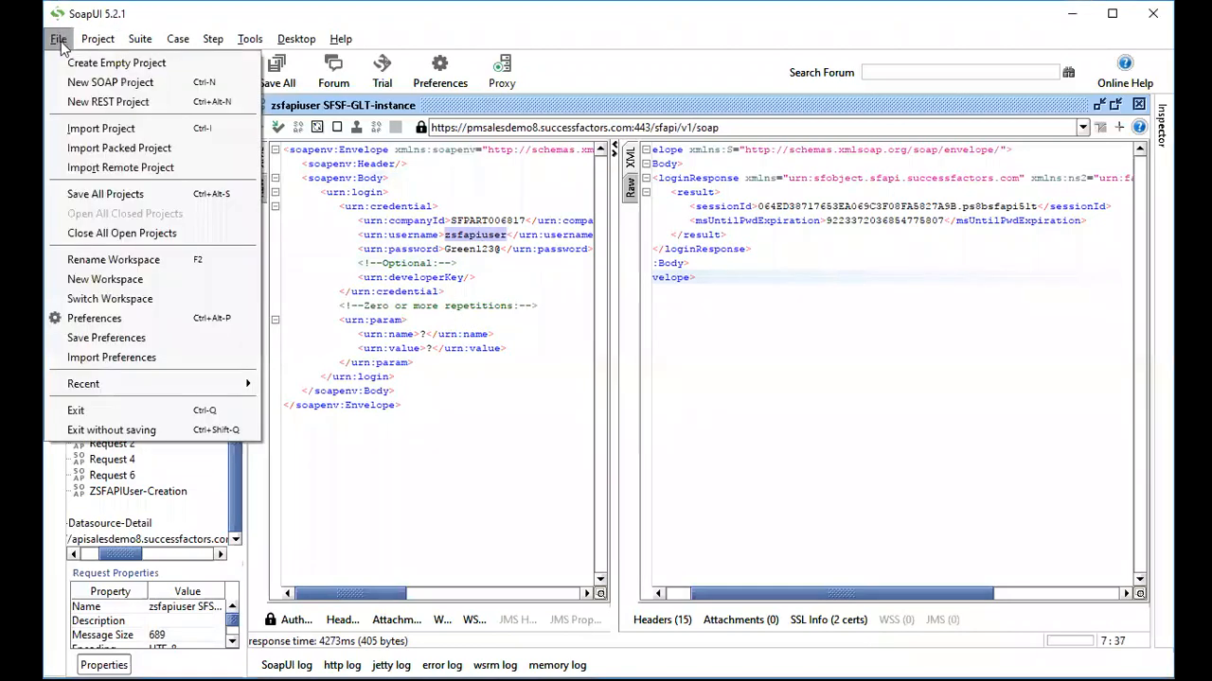
Name the new SOAP project 'SFSF-ExtractionOfUserSFAPI-Object', adding the missing hyphen.
{"action": "left_click", "coordinate": [110, 82]}
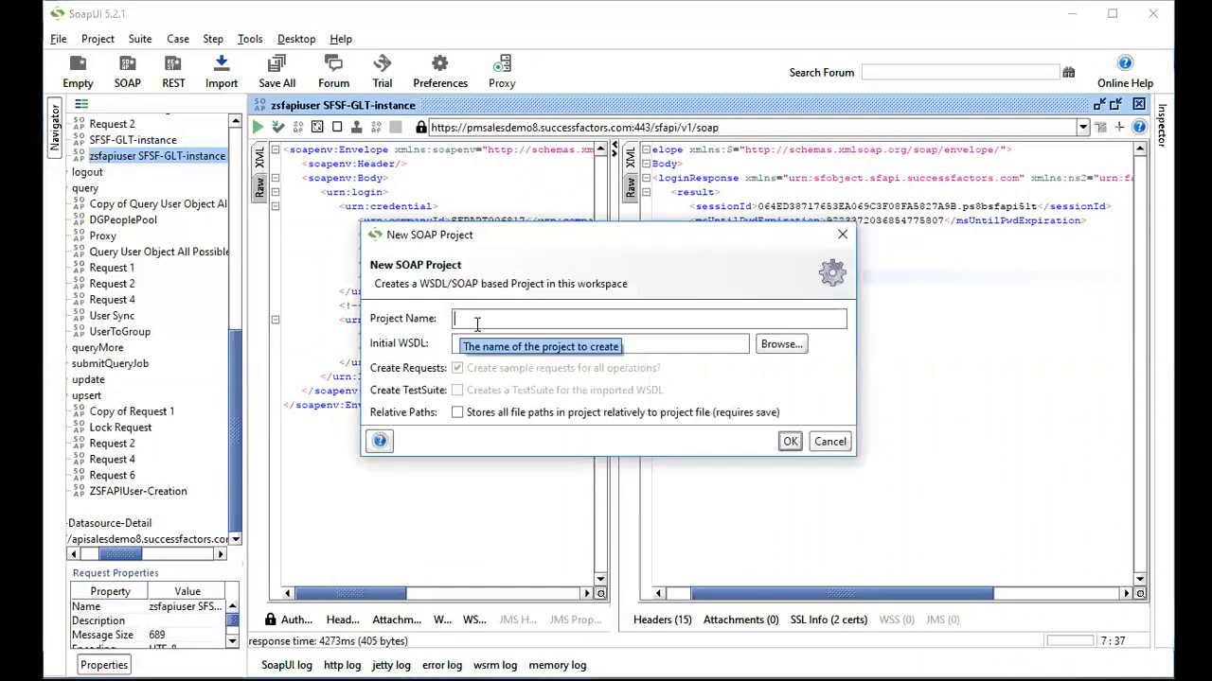
{"action": "type", "text": "SF"}
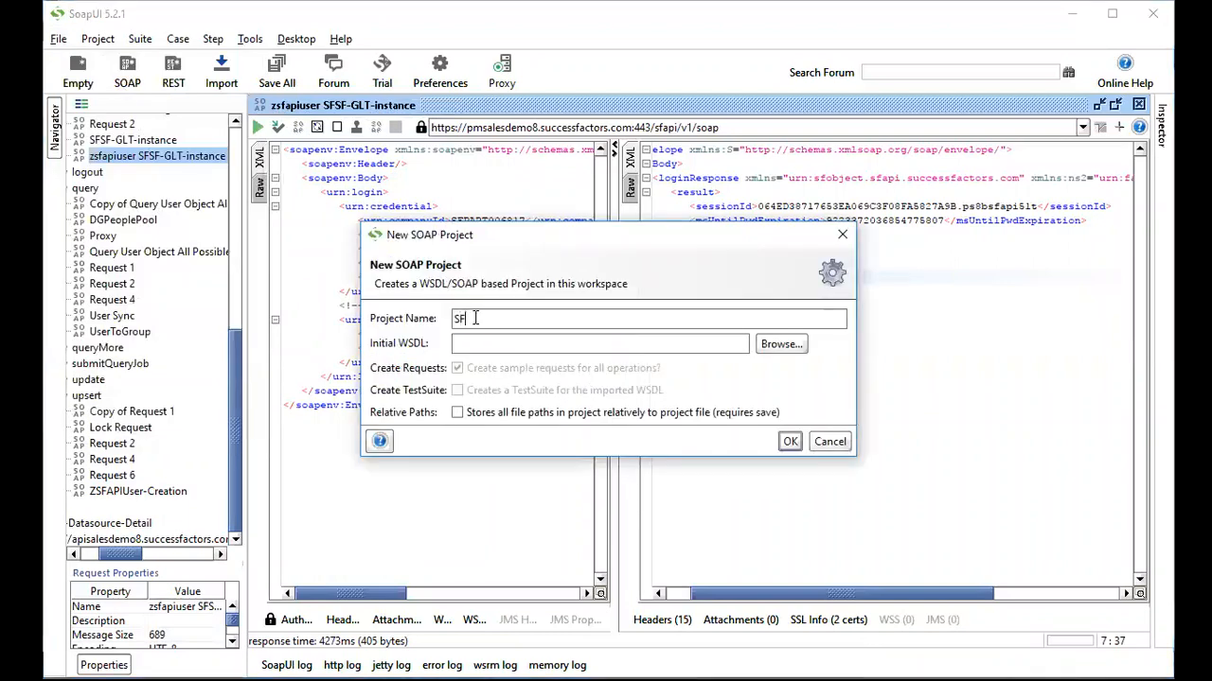
{"action": "type", "text": "SF-ExtractionO"}
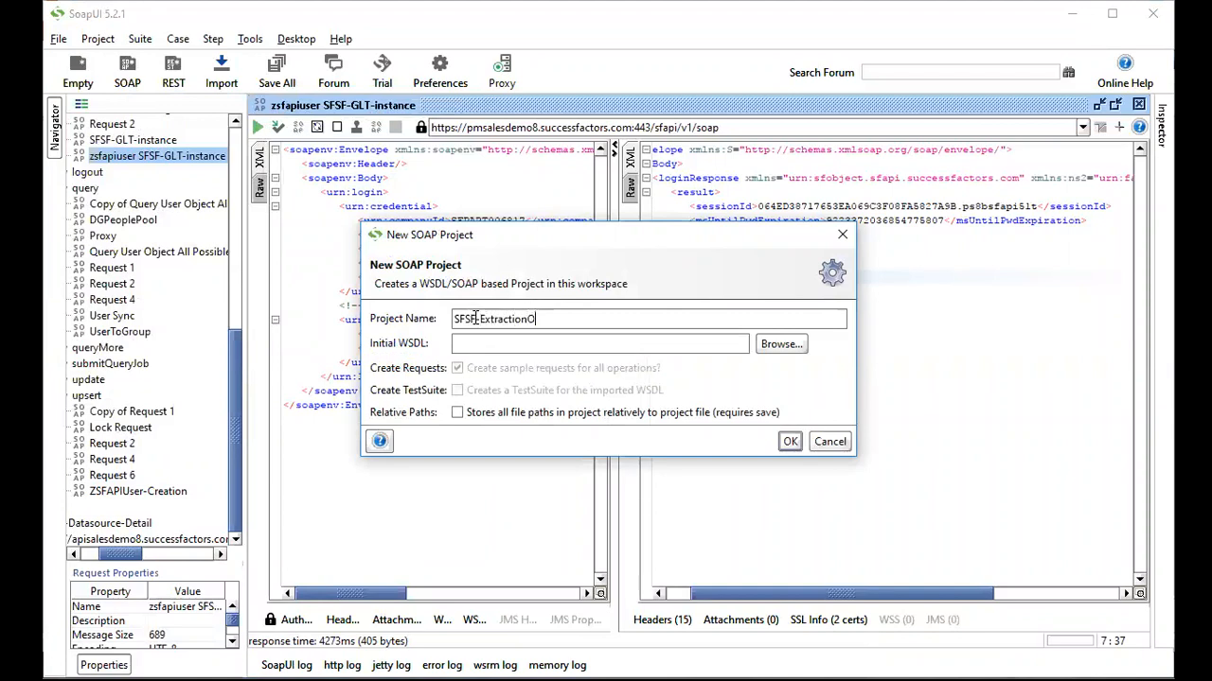
{"action": "type", "text": "fUserSFAPI - Object"}
{"action": "left_click", "coordinate": [476, 319]}
{"action": "type", "text": "-"}
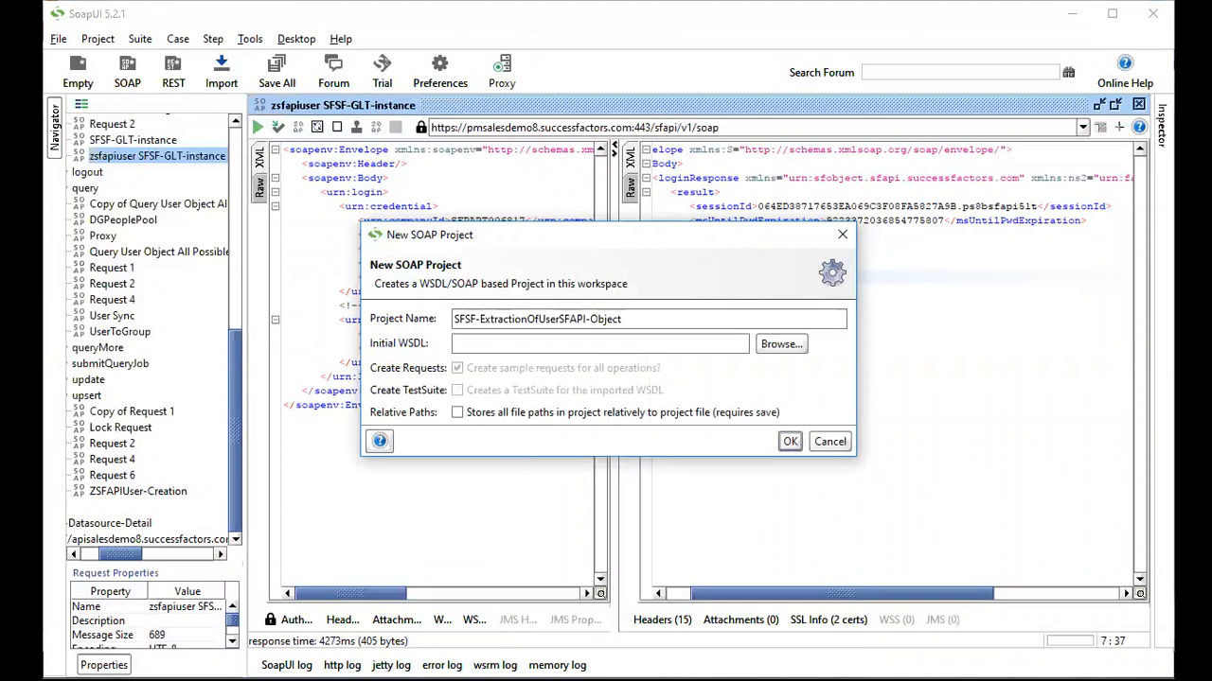
{"action": "key", "text": "alt+Tab"}
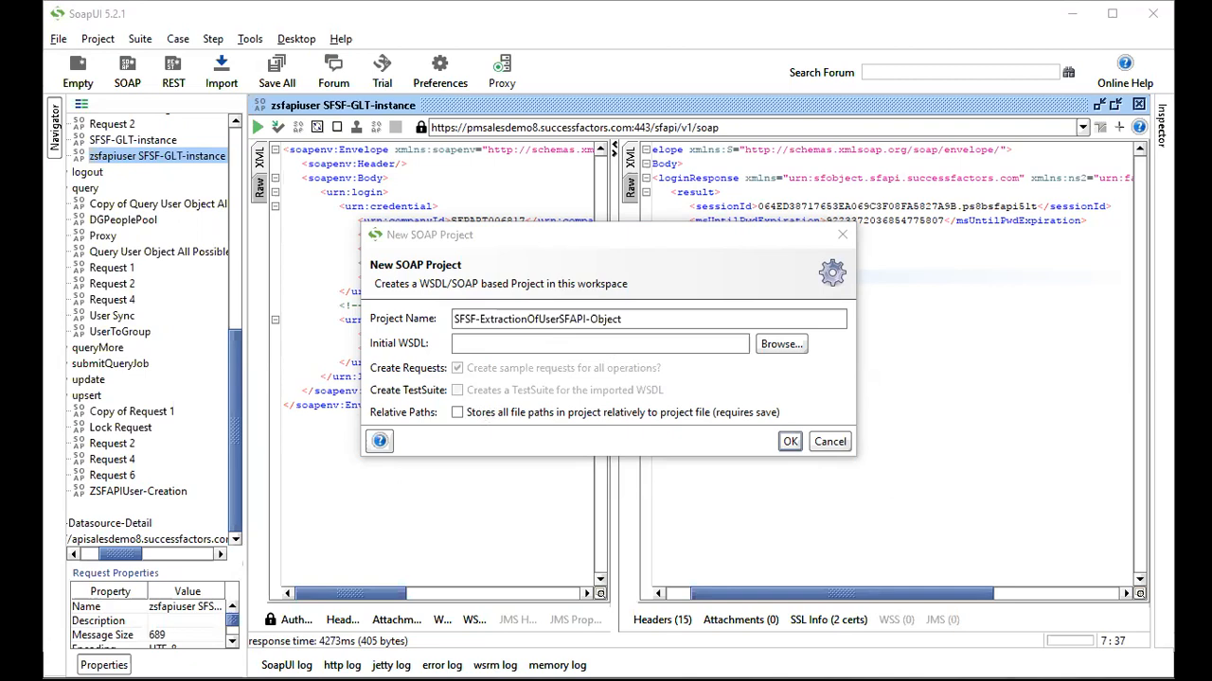
{"action": "left_click", "coordinate": [483, 342]}
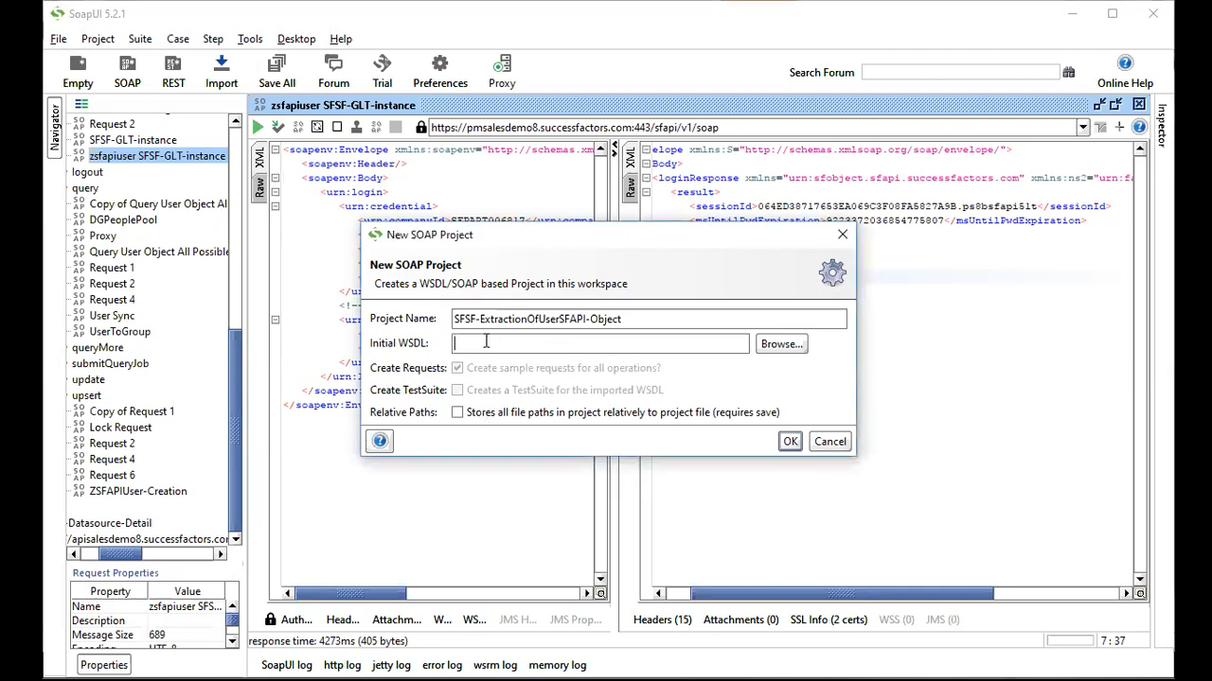
{"action": "type", "text": "https://apisalesdemo8.successfactors.com/sfapi/v1/soap?wsdl"}
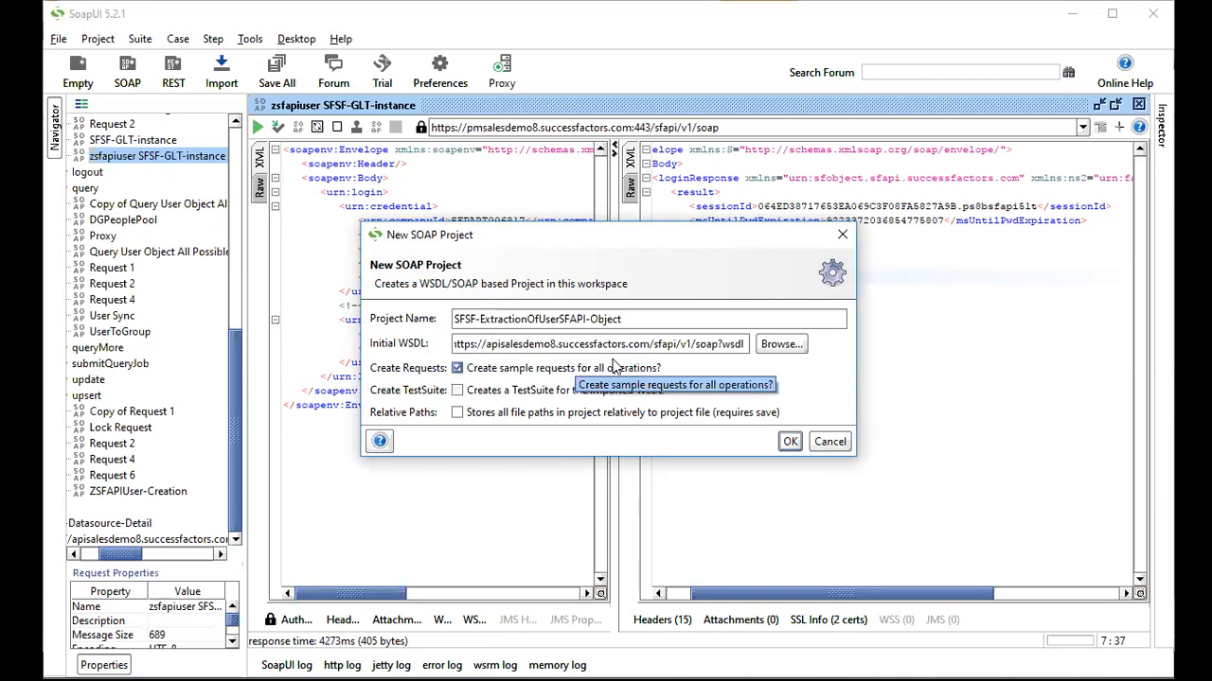
{"action": "key", "text": "BackSpace"}
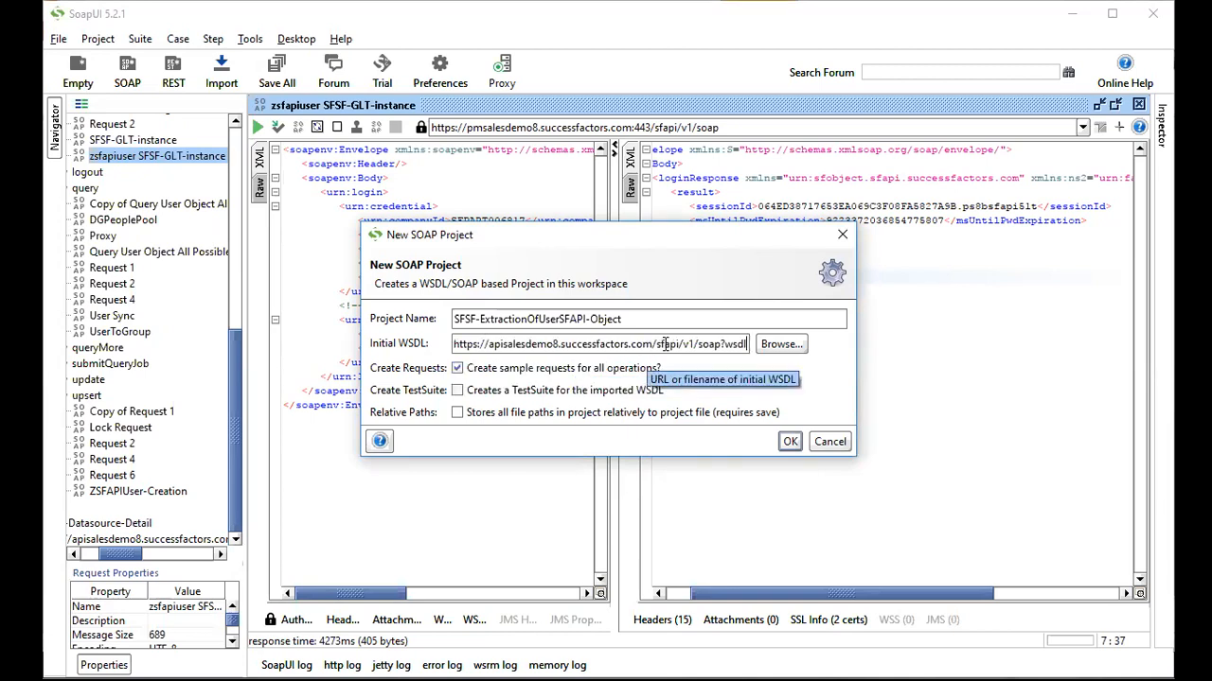
{"action": "left_click_drag", "start_coordinate": [489, 343], "coordinate": [722, 344]}
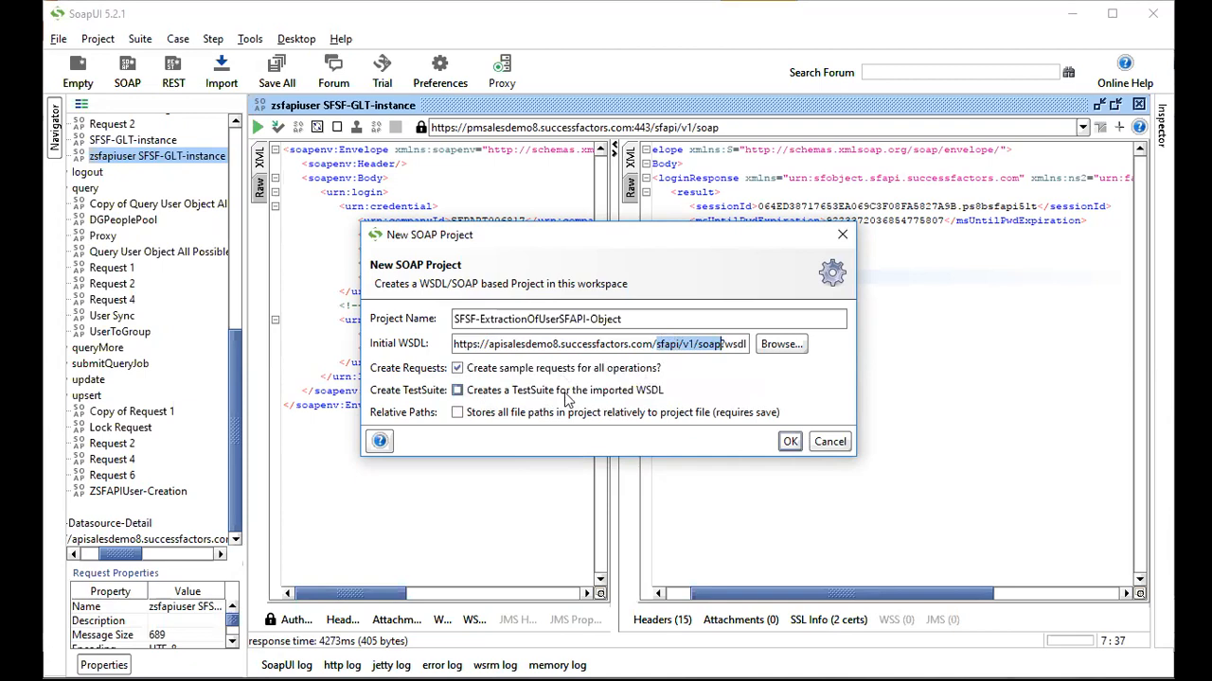
{"action": "left_click", "coordinate": [793, 447]}
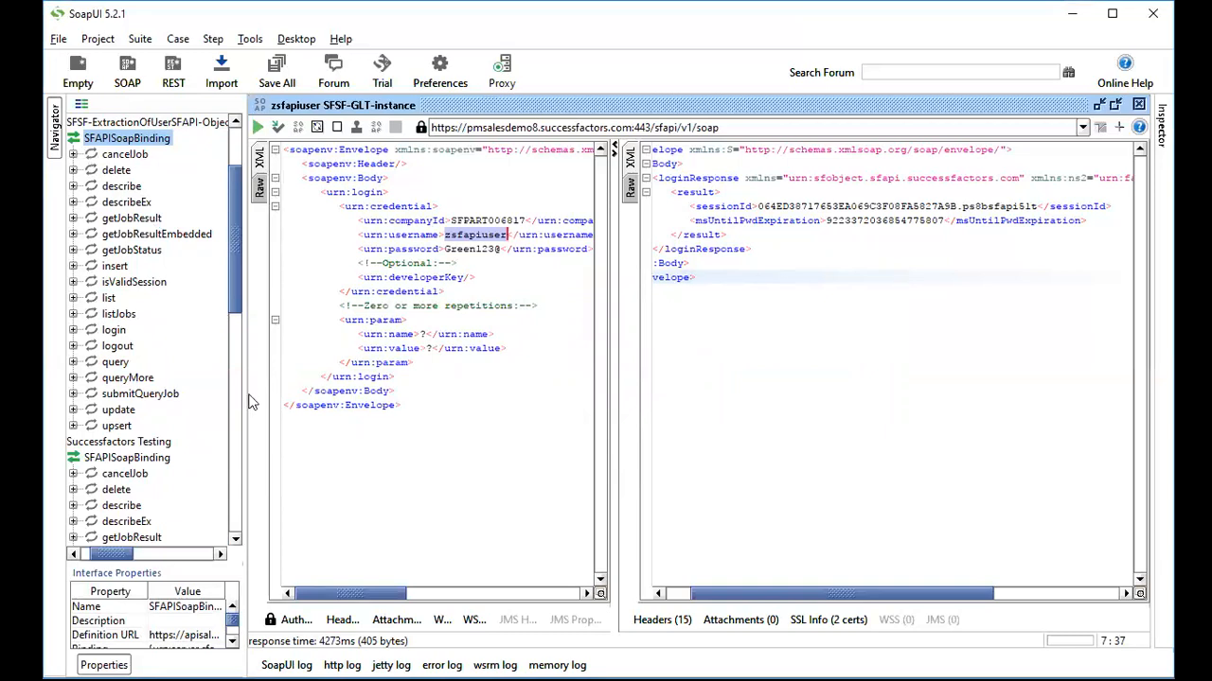
Widen the Navigator, expand cancelJob, delete and login, and open login's Request 1.
{"action": "left_click_drag", "start_coordinate": [245, 396], "coordinate": [332, 396]}
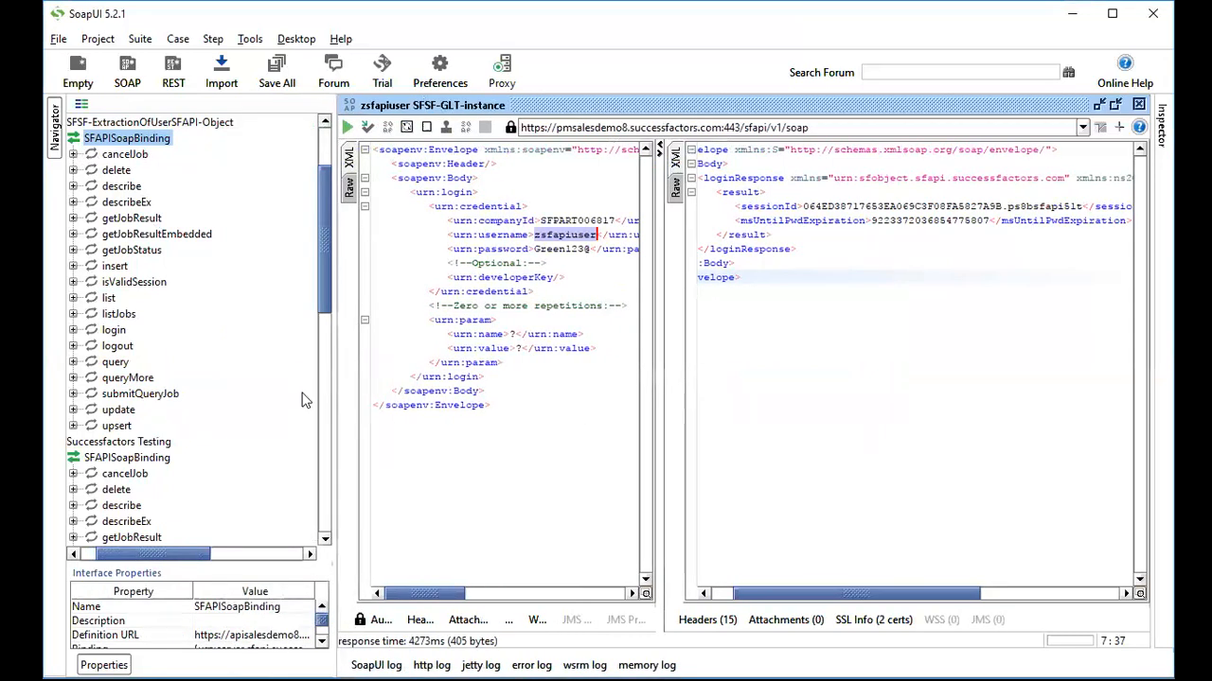
{"action": "left_click_drag", "start_coordinate": [126, 554], "coordinate": [106, 560]}
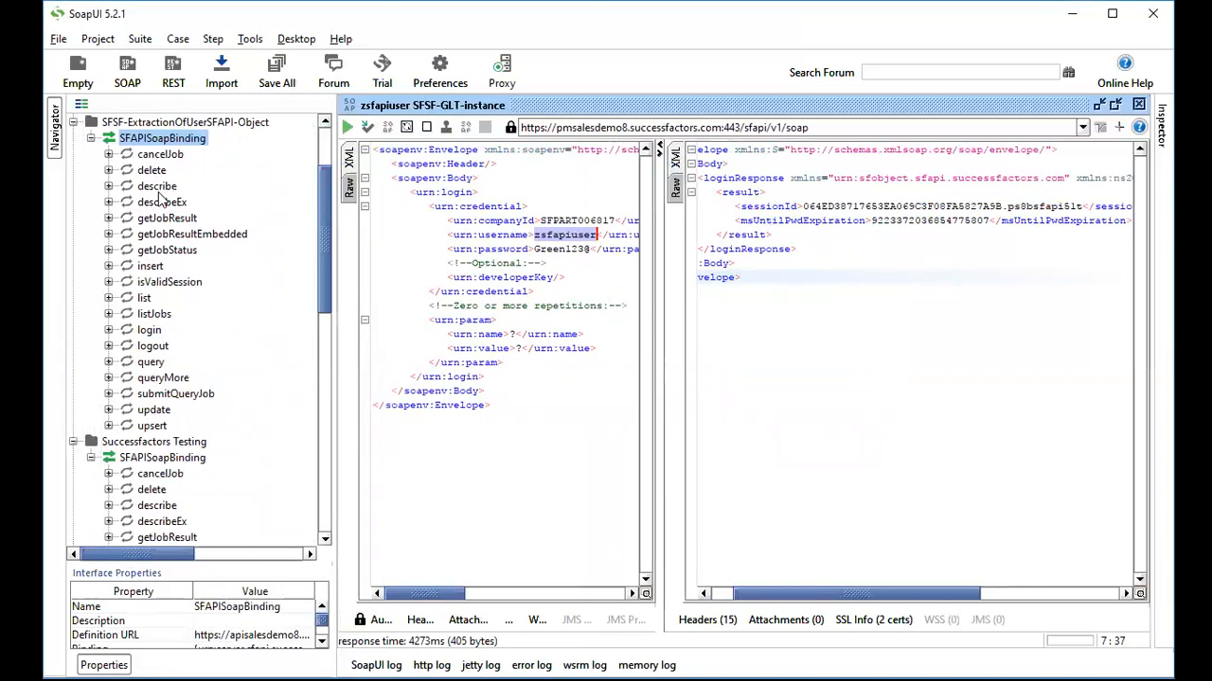
{"action": "left_click", "coordinate": [108, 154]}
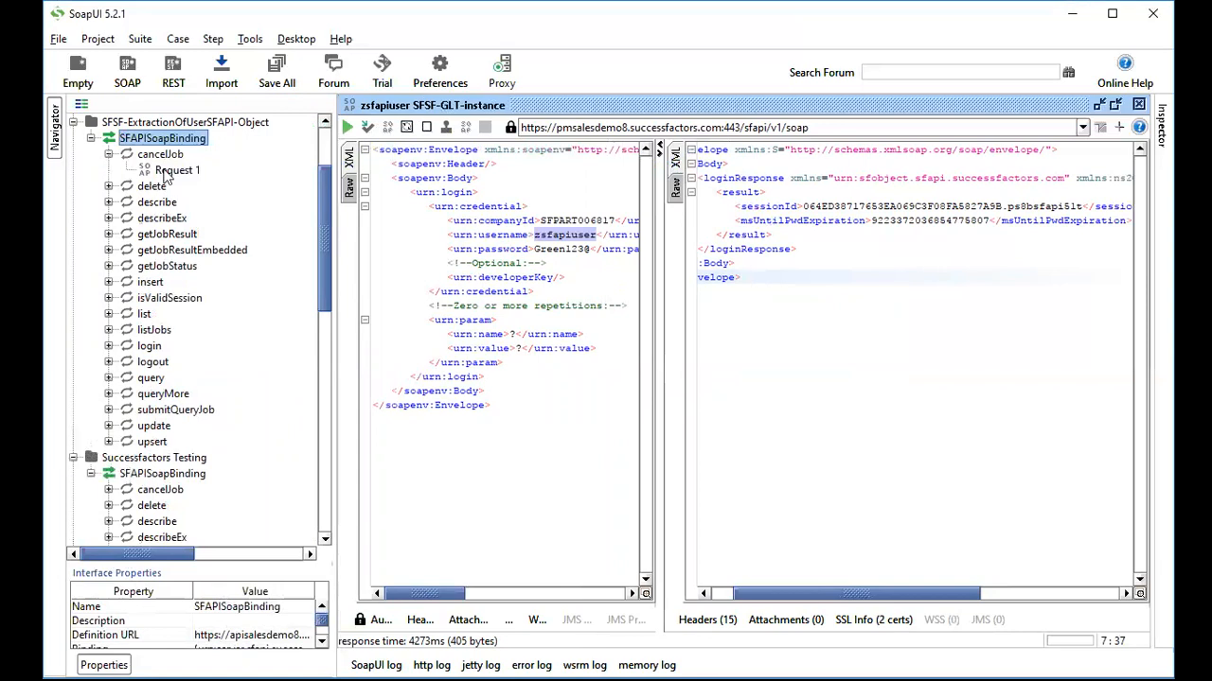
{"action": "left_click", "coordinate": [162, 156]}
{"action": "left_click", "coordinate": [109, 186]}
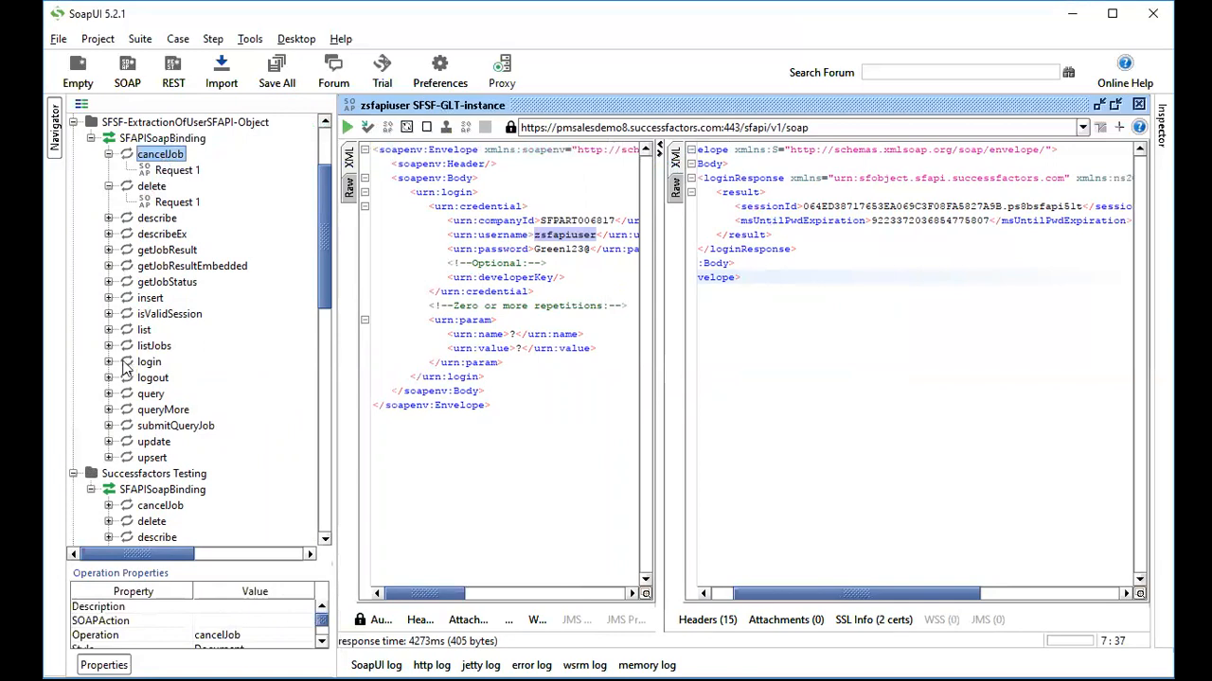
{"action": "left_click", "coordinate": [108, 361]}
{"action": "double_click", "coordinate": [180, 378]}
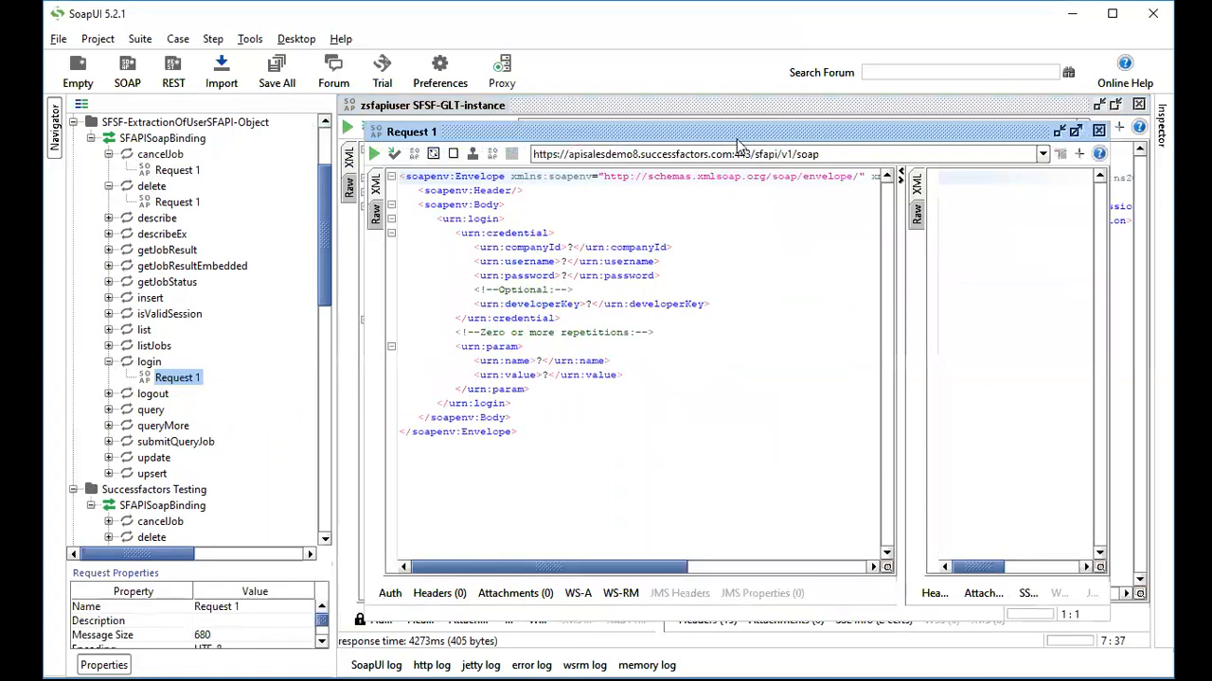
Fill the login request's placeholders with the company ID, API username and password.
{"action": "double_click", "coordinate": [739, 132]}
{"action": "left_click", "coordinate": [544, 219]}
{"action": "double_click", "coordinate": [544, 220]}
{"action": "type", "text": "SFPART006817"}
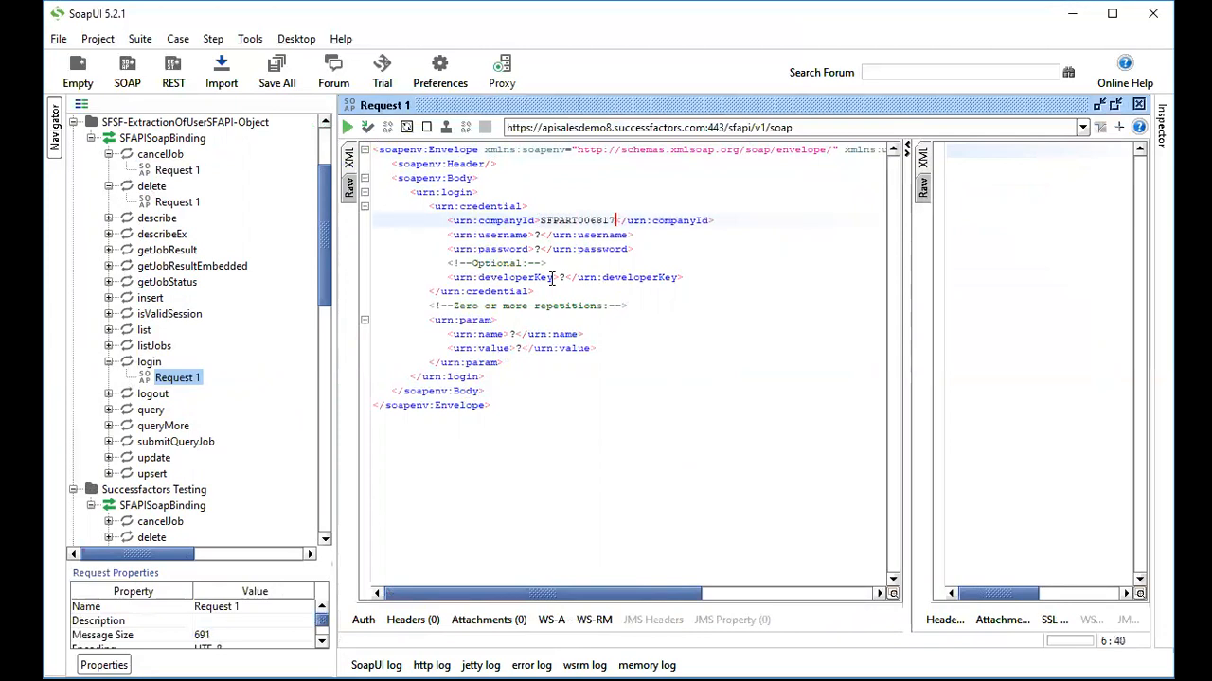
{"action": "left_click", "coordinate": [536, 235]}
{"action": "double_click", "coordinate": [539, 234]}
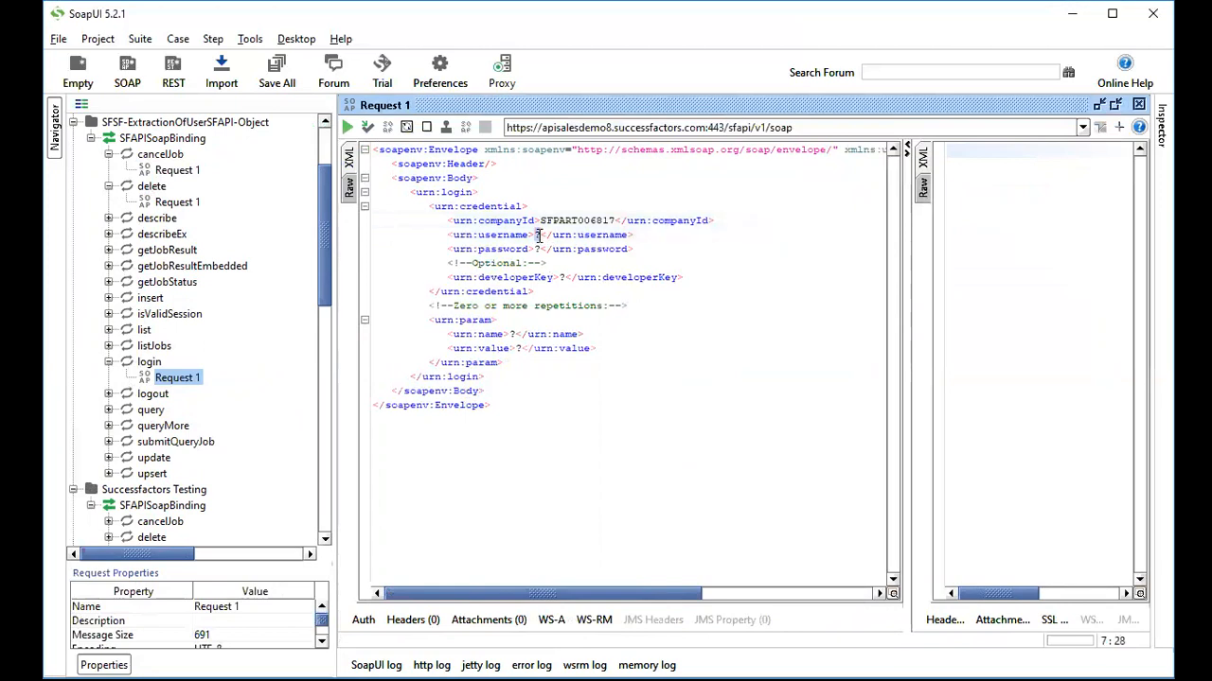
{"action": "type", "text": "sfadm"}
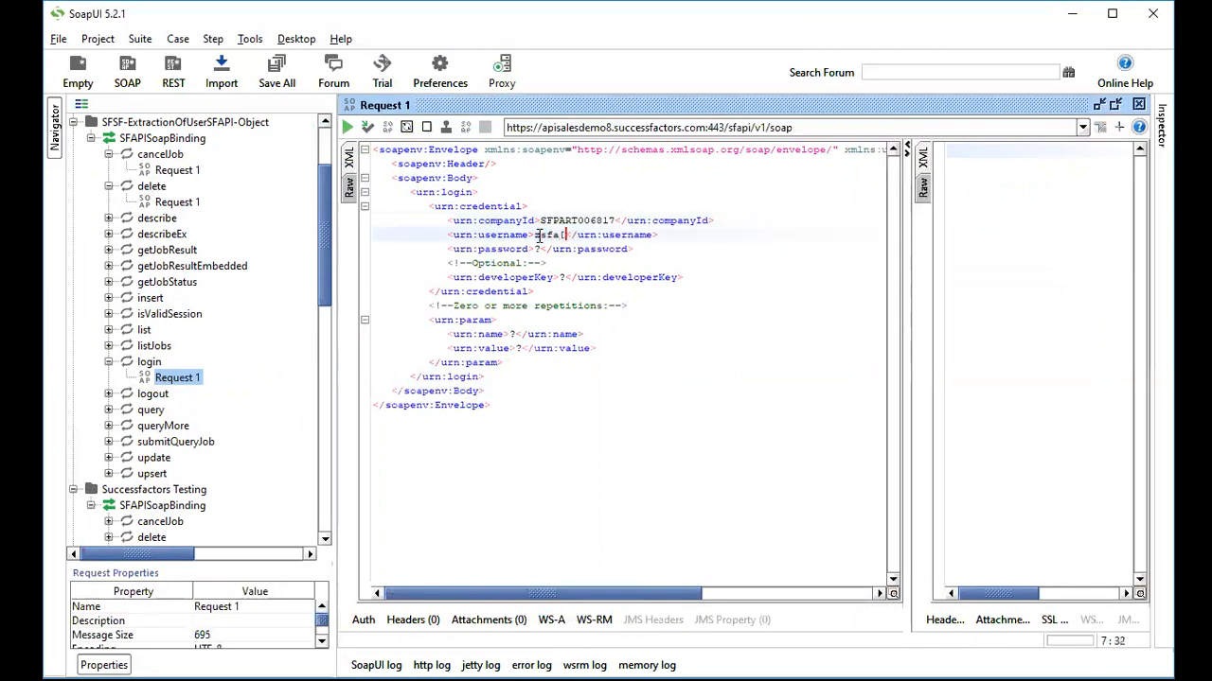
{"action": "key", "text": "BackSpace"}
{"action": "type", "text": "piuser"}
{"action": "left_click", "coordinate": [536, 249]}
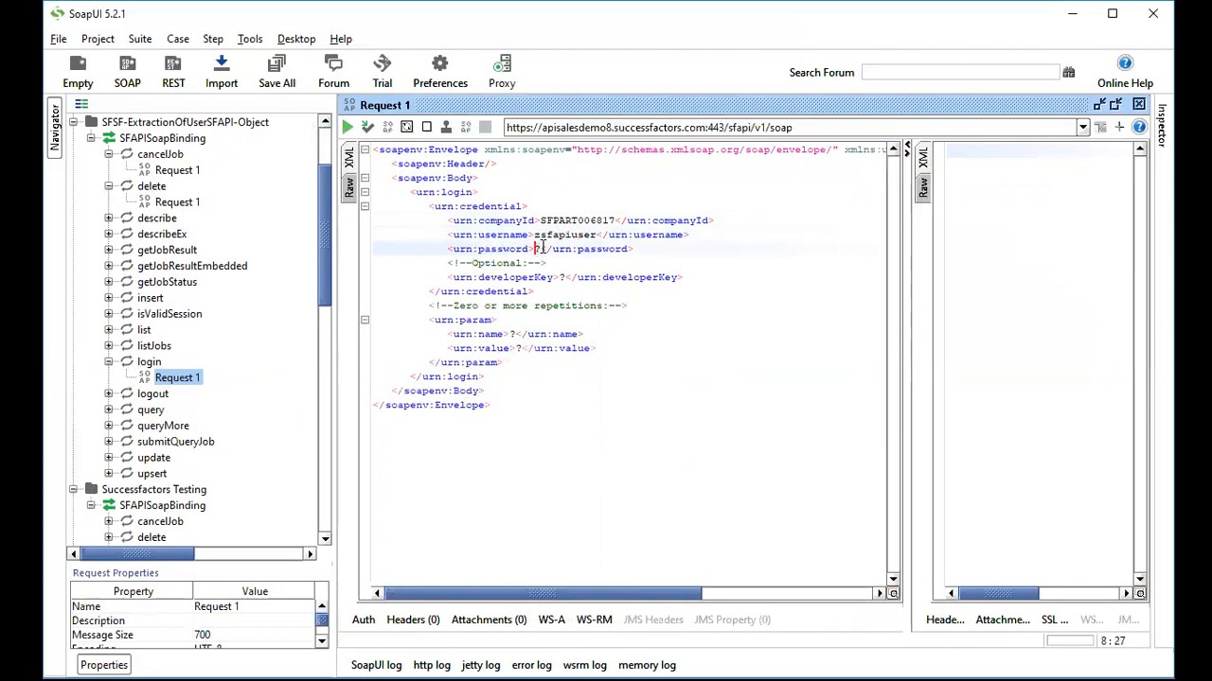
{"action": "double_click", "coordinate": [537, 248]}
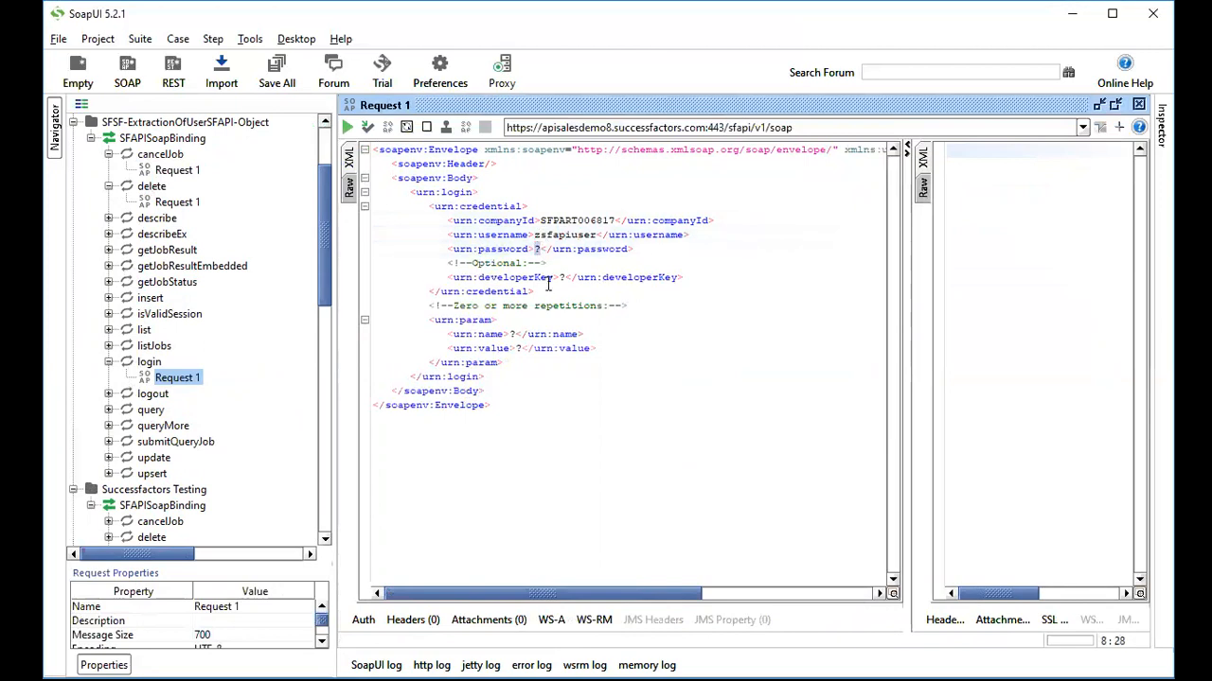
{"action": "key", "text": "BackSpace"}
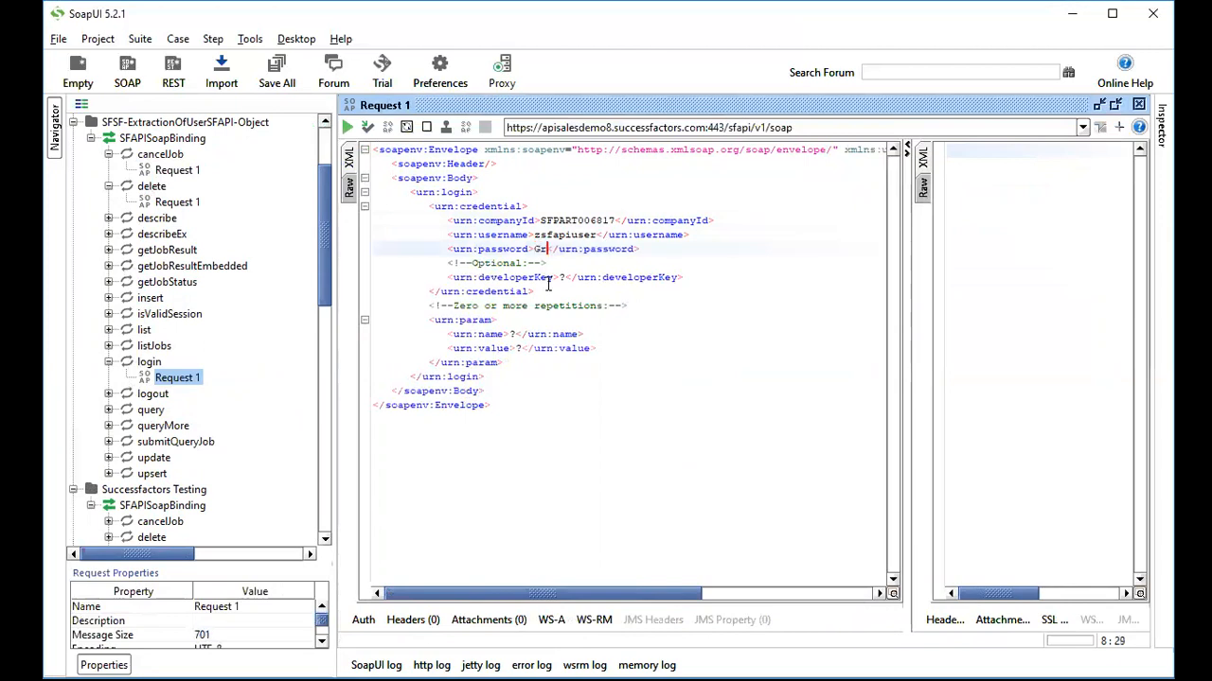
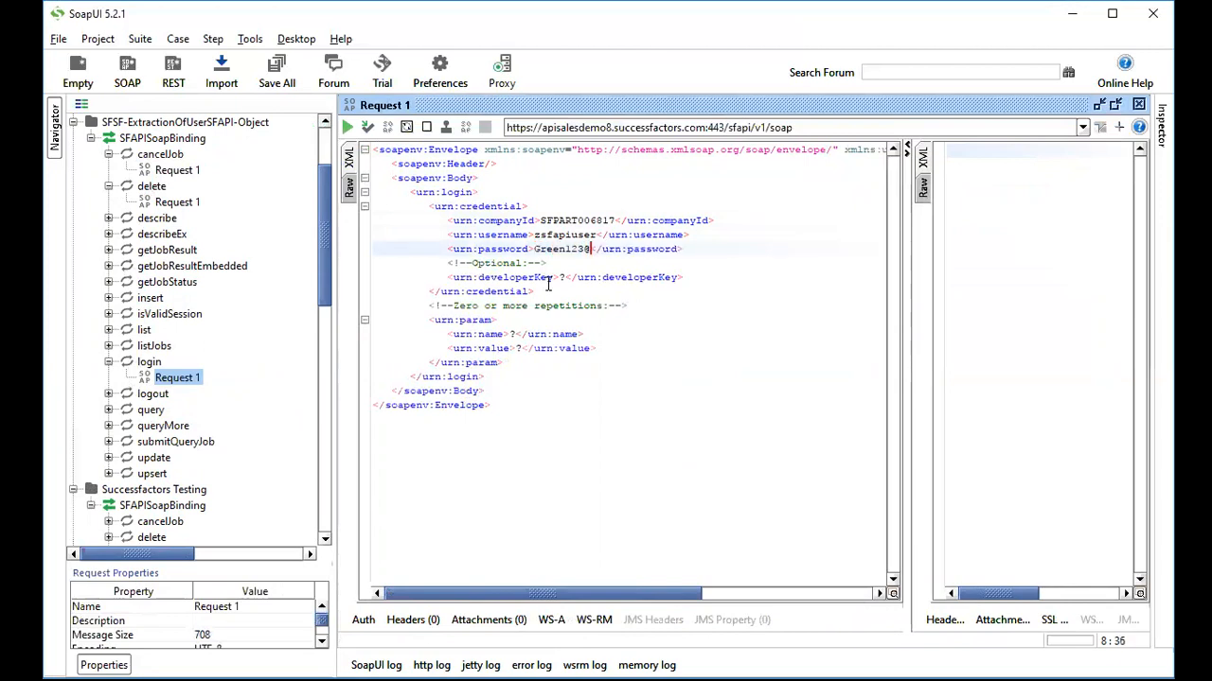
Review the filled companyId, username and password elements.
{"action": "double_click", "coordinate": [559, 235]}
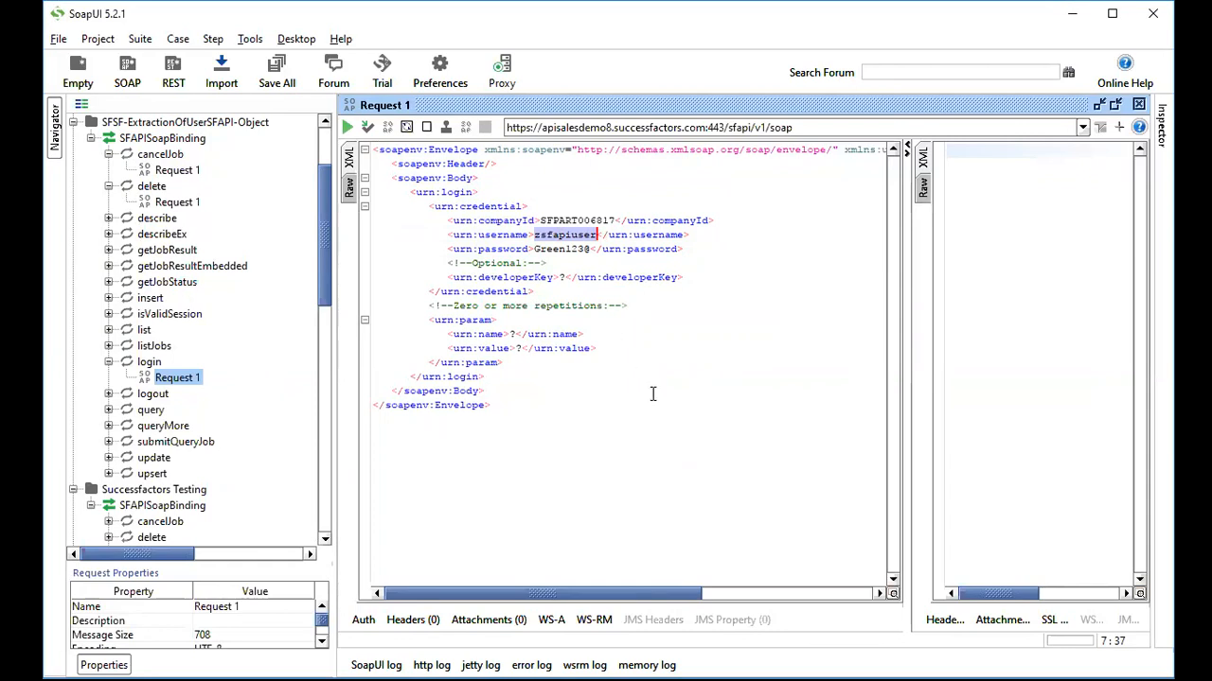
{"action": "left_click", "coordinate": [646, 258]}
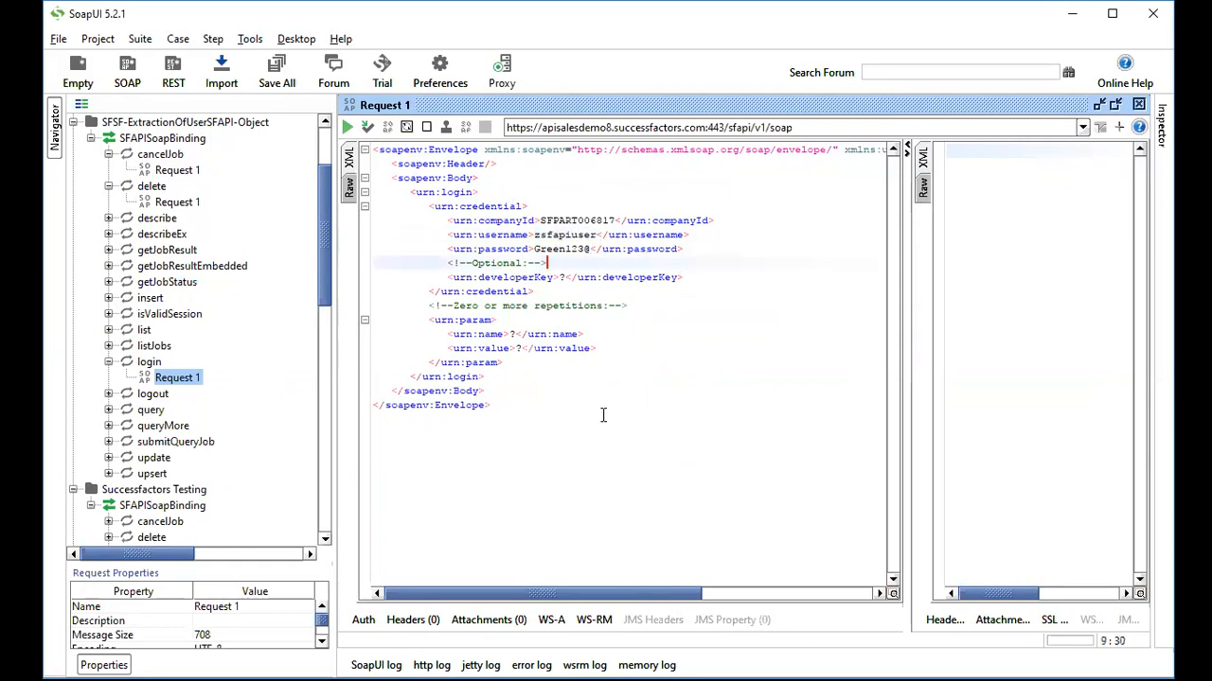
{"action": "double_click", "coordinate": [498, 221]}
{"action": "double_click", "coordinate": [498, 235]}
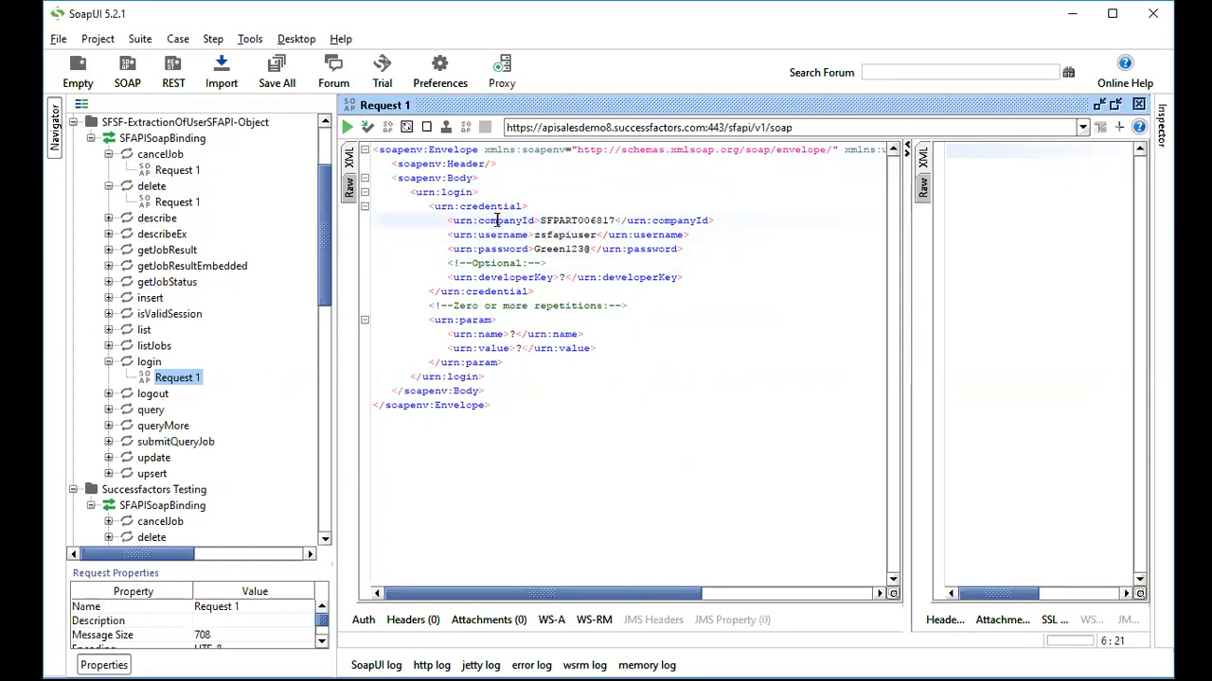
{"action": "double_click", "coordinate": [502, 249]}
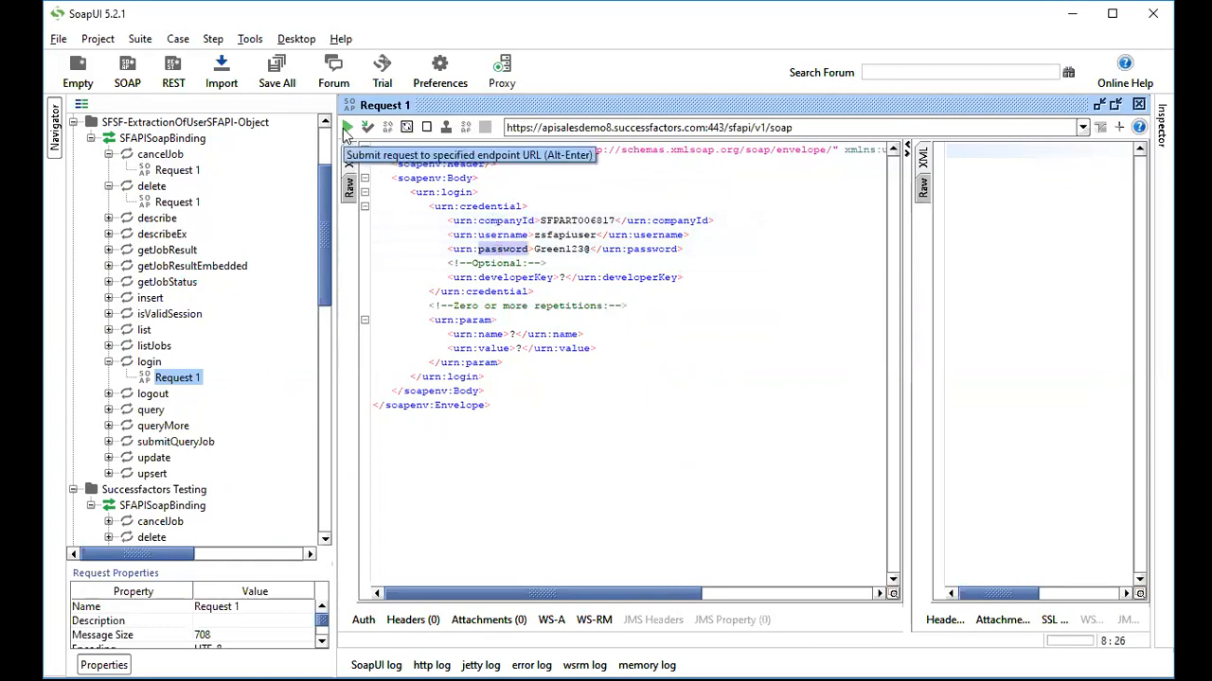
Send the login request, select the returned session ID, and expand the query operation.
{"action": "left_click", "coordinate": [347, 129]}
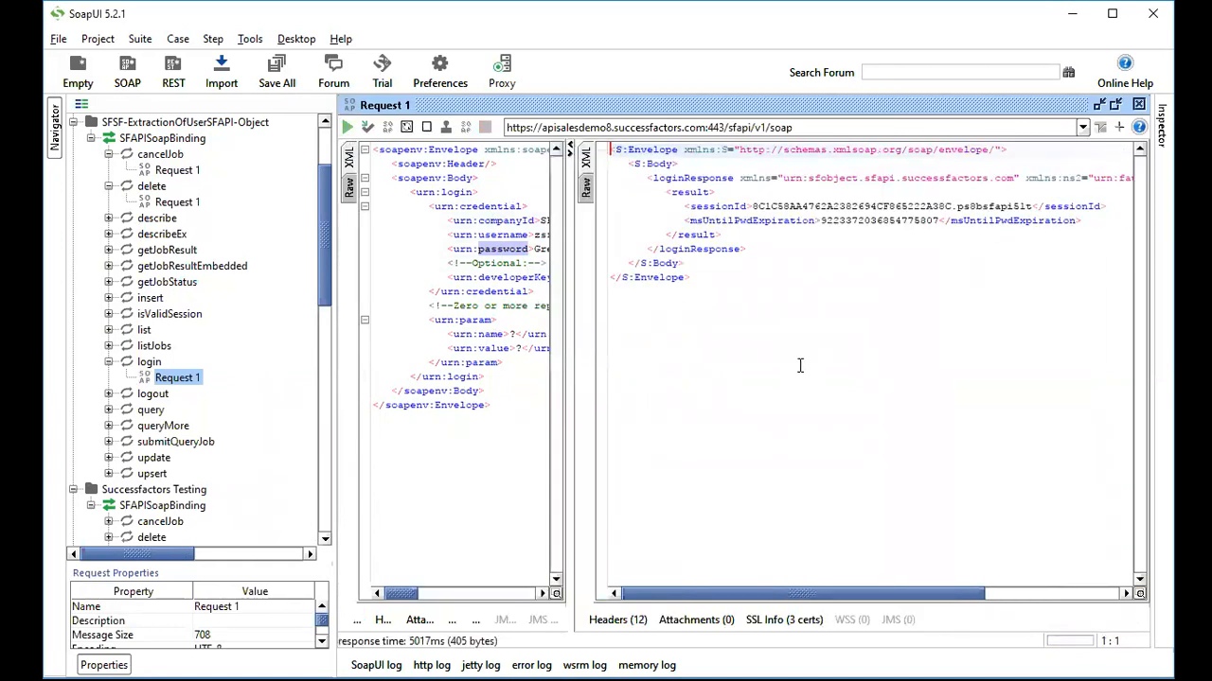
{"action": "left_click", "coordinate": [756, 207]}
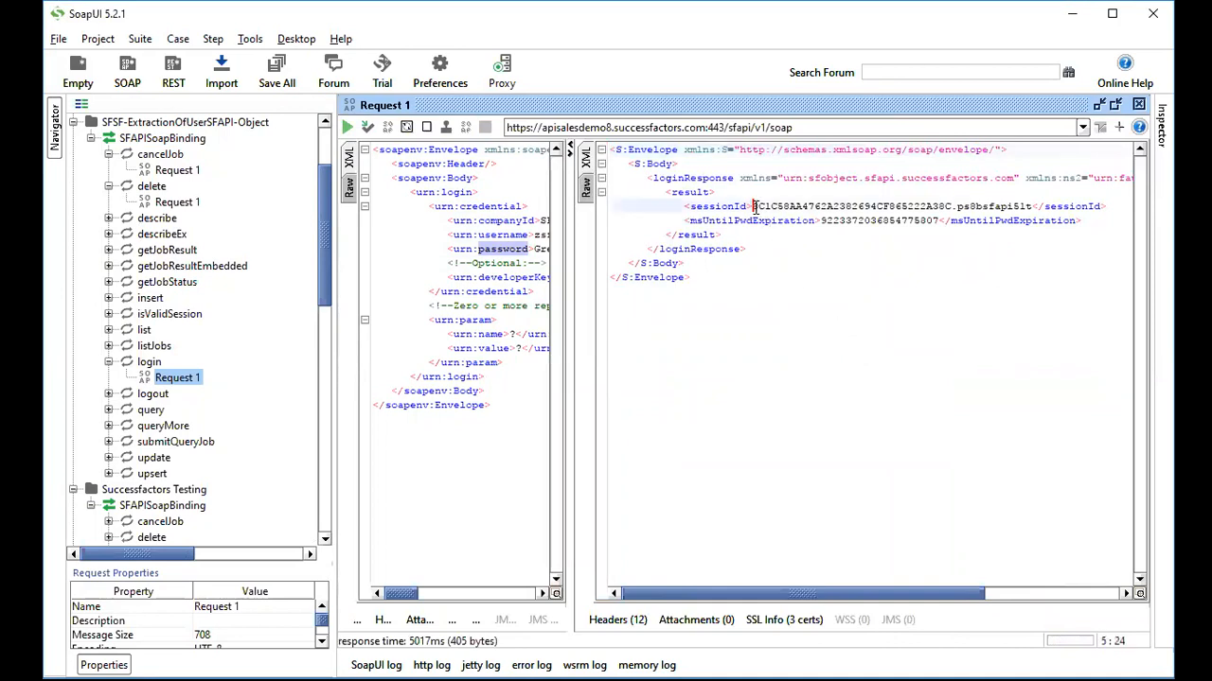
{"action": "left_click", "coordinate": [1032, 206], "text": "shift"}
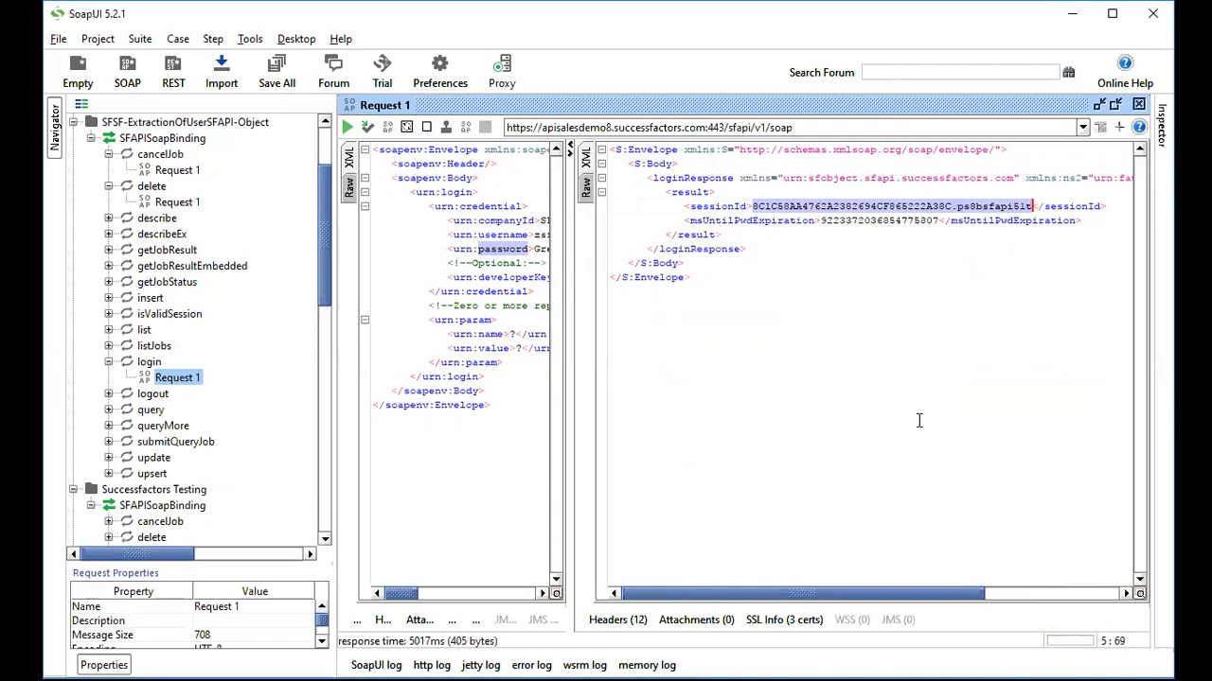
{"action": "left_click", "coordinate": [109, 410]}
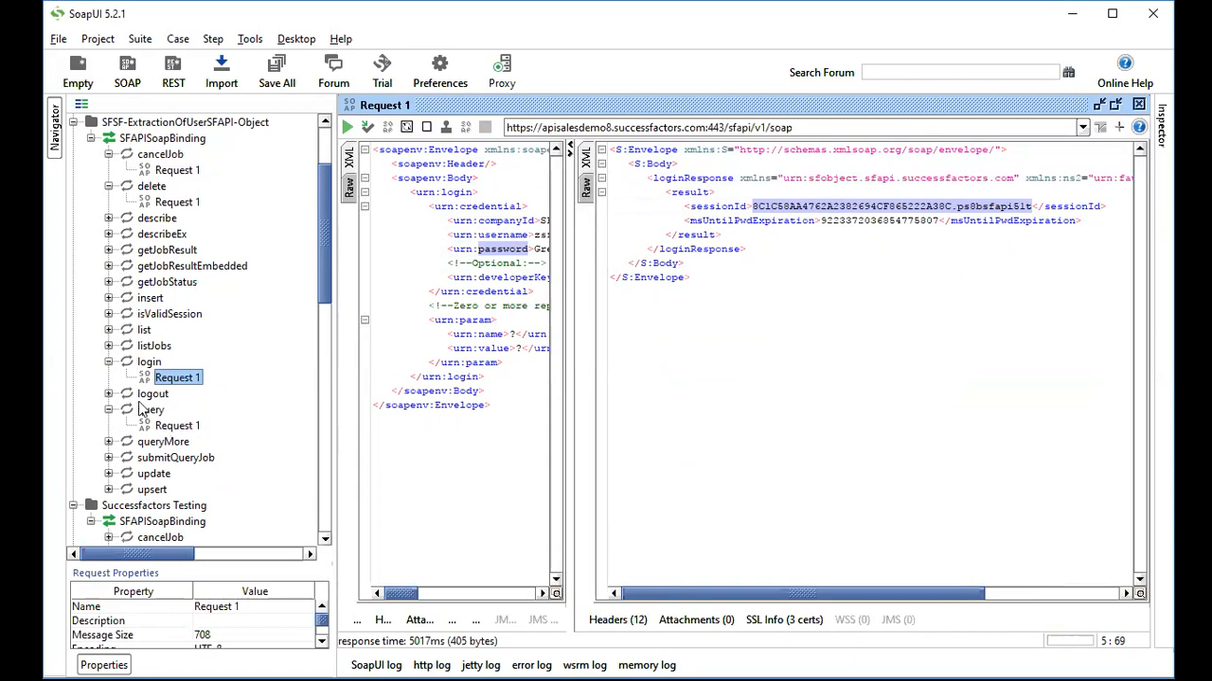
Add a COOKIE header to query Request 1 with value JSESSIONID= plus the pasted session ID.
{"action": "double_click", "coordinate": [182, 428]}
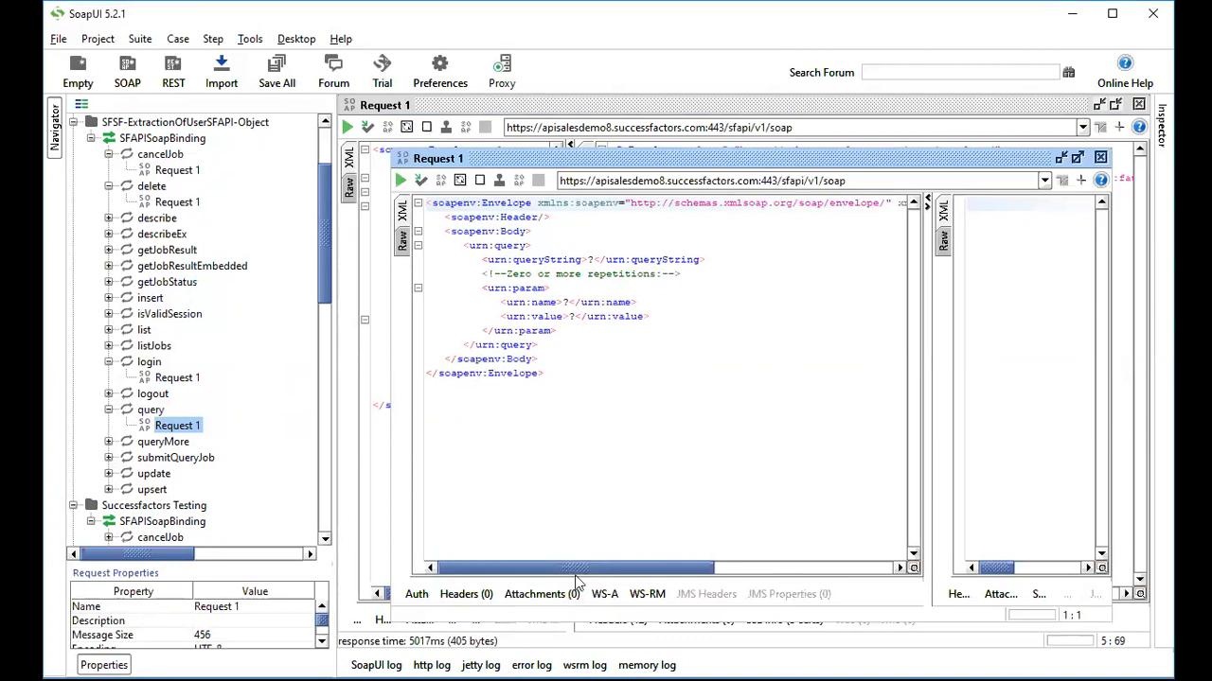
{"action": "left_click_drag", "start_coordinate": [576, 578], "coordinate": [571, 489]}
{"action": "left_click", "coordinate": [468, 594]}
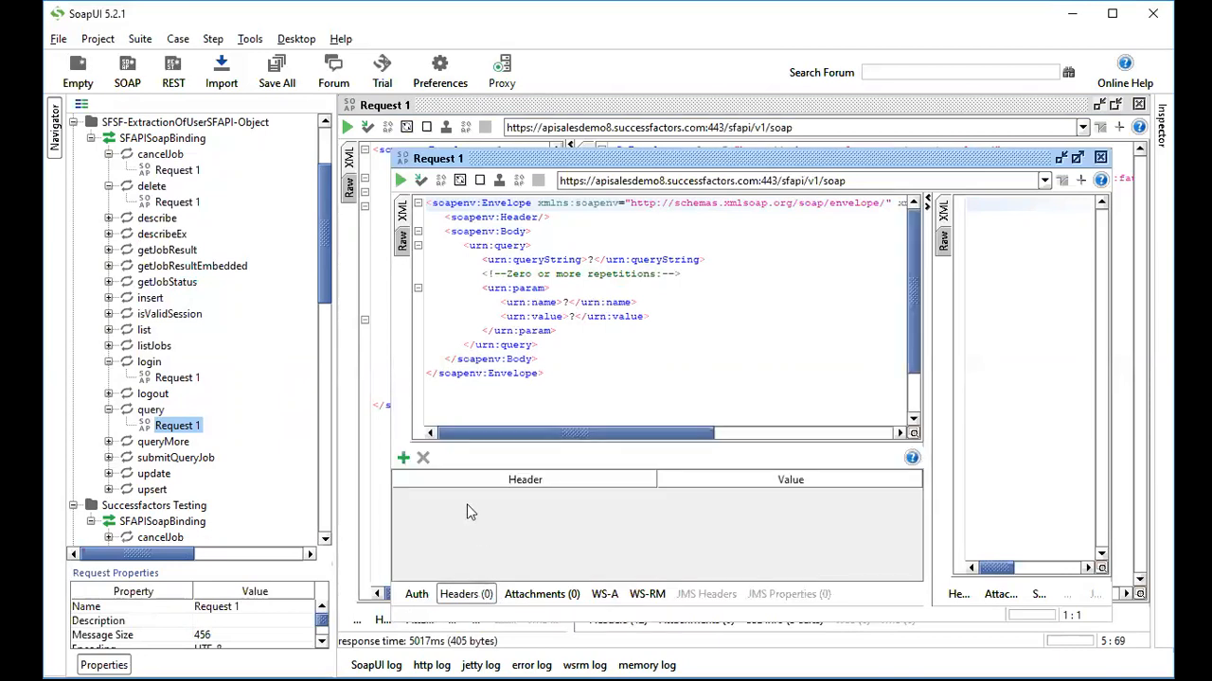
{"action": "left_click", "coordinate": [402, 460]}
{"action": "type", "text": "JSESSIONID"}
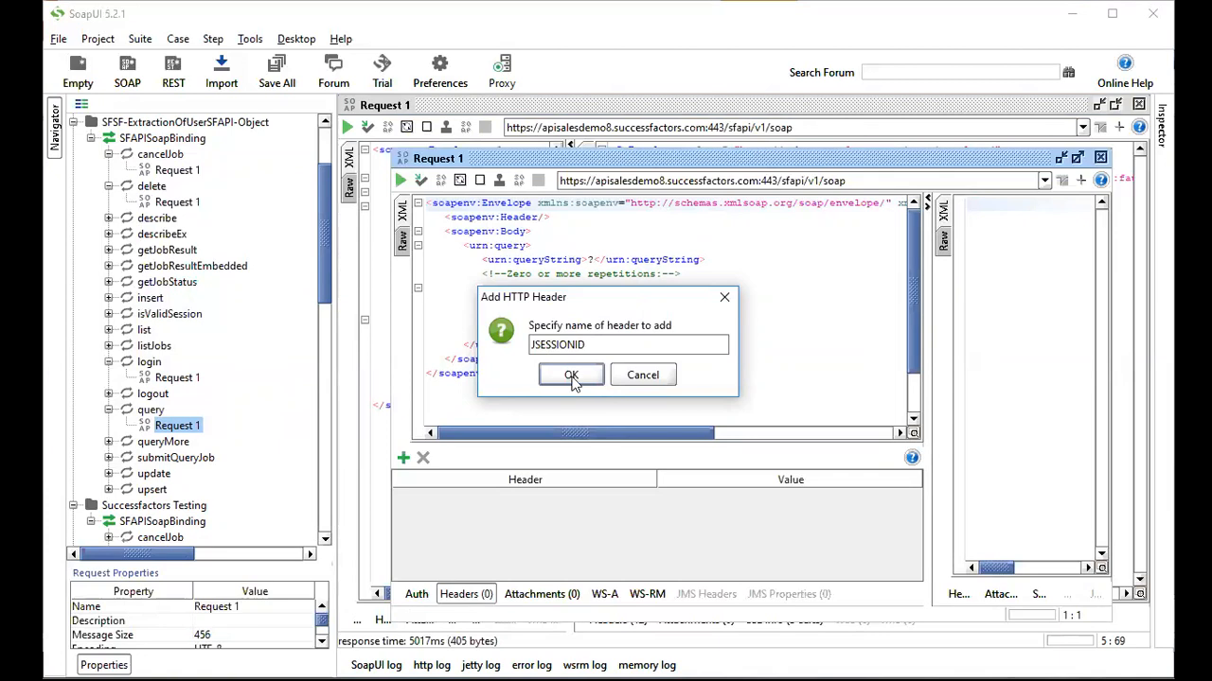
{"action": "left_click_drag", "start_coordinate": [589, 346], "coordinate": [532, 347]}
{"action": "type", "text": "CooKIE"}
{"action": "left_click", "coordinate": [571, 375]}
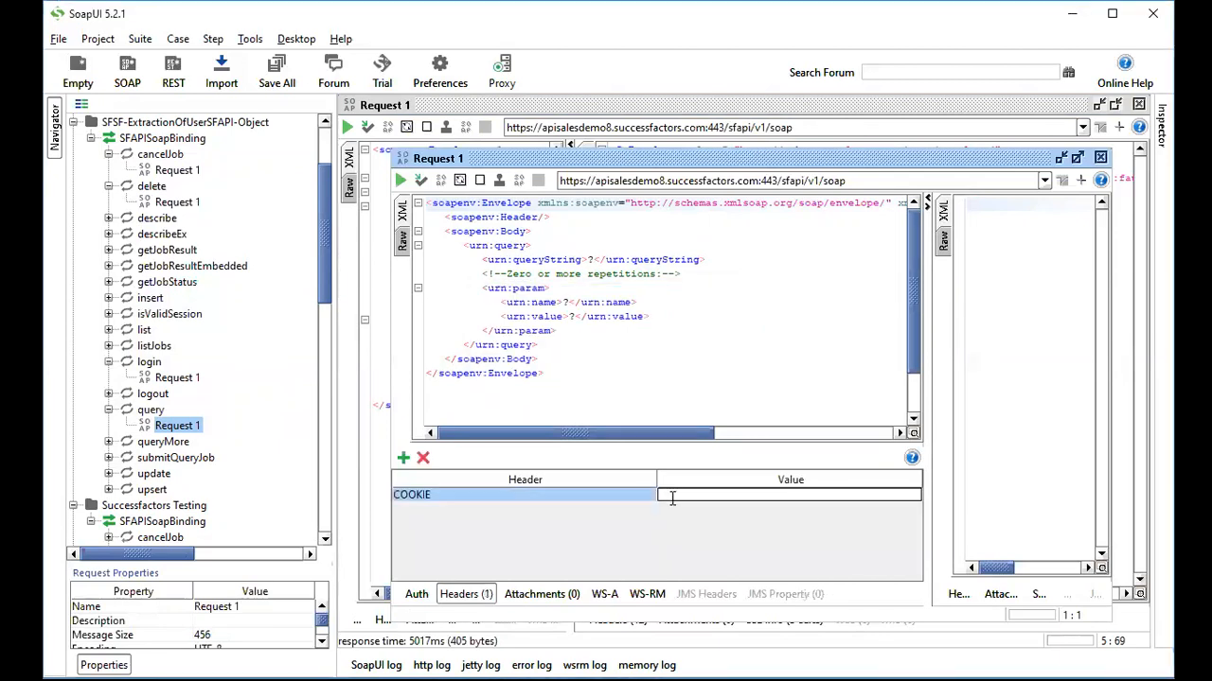
{"action": "type", "text": "JSESSIONID="}
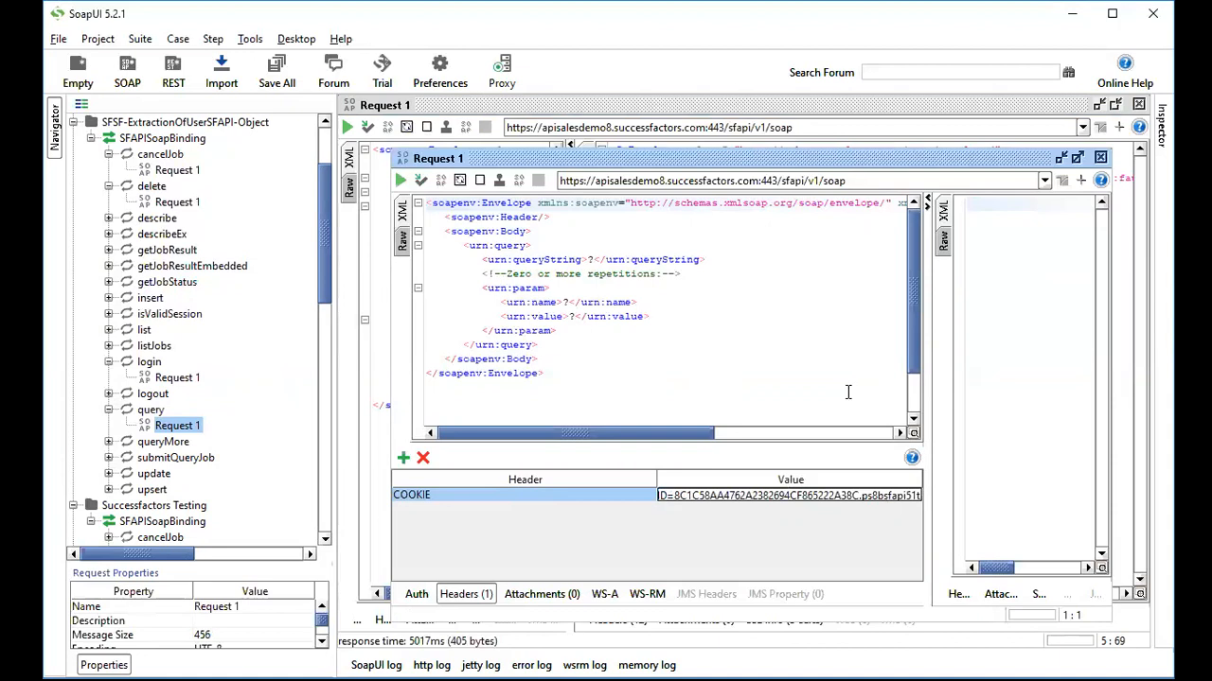
{"action": "left_click_drag", "start_coordinate": [321, 275], "coordinate": [319, 508]}
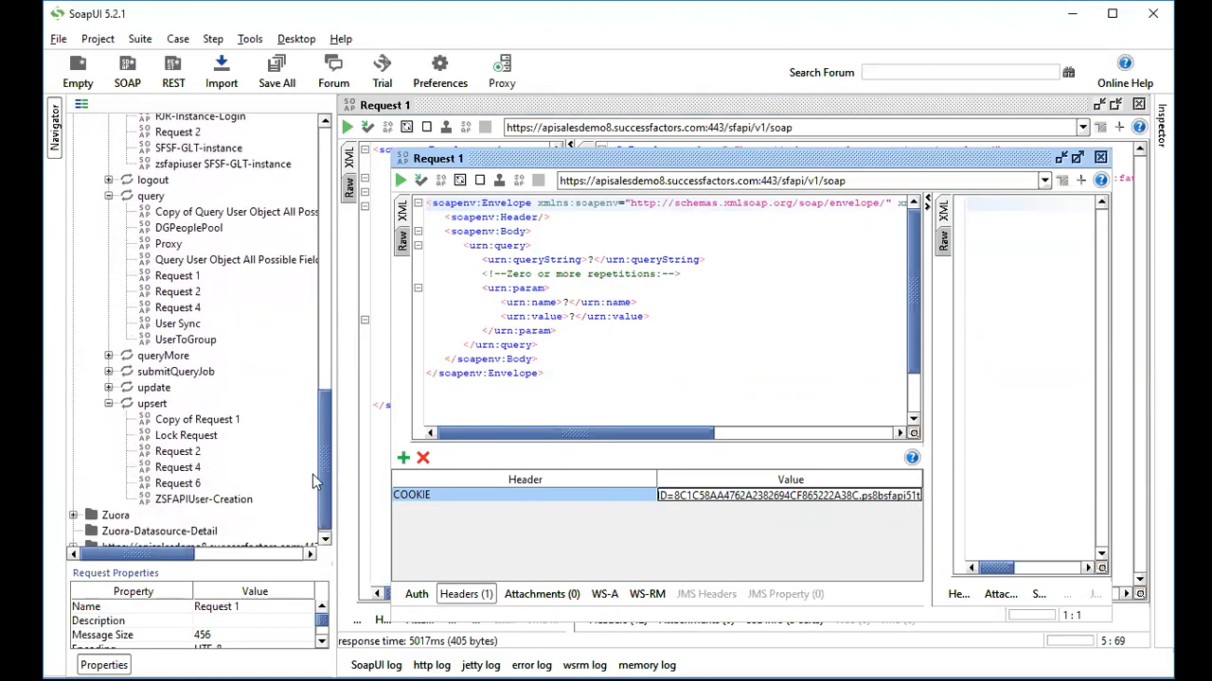
Open the saved Query User Object All Possible Fields request and inspect its username filter.
{"action": "double_click", "coordinate": [188, 263]}
{"action": "left_click", "coordinate": [536, 206]}
{"action": "key", "text": "shift+End"}
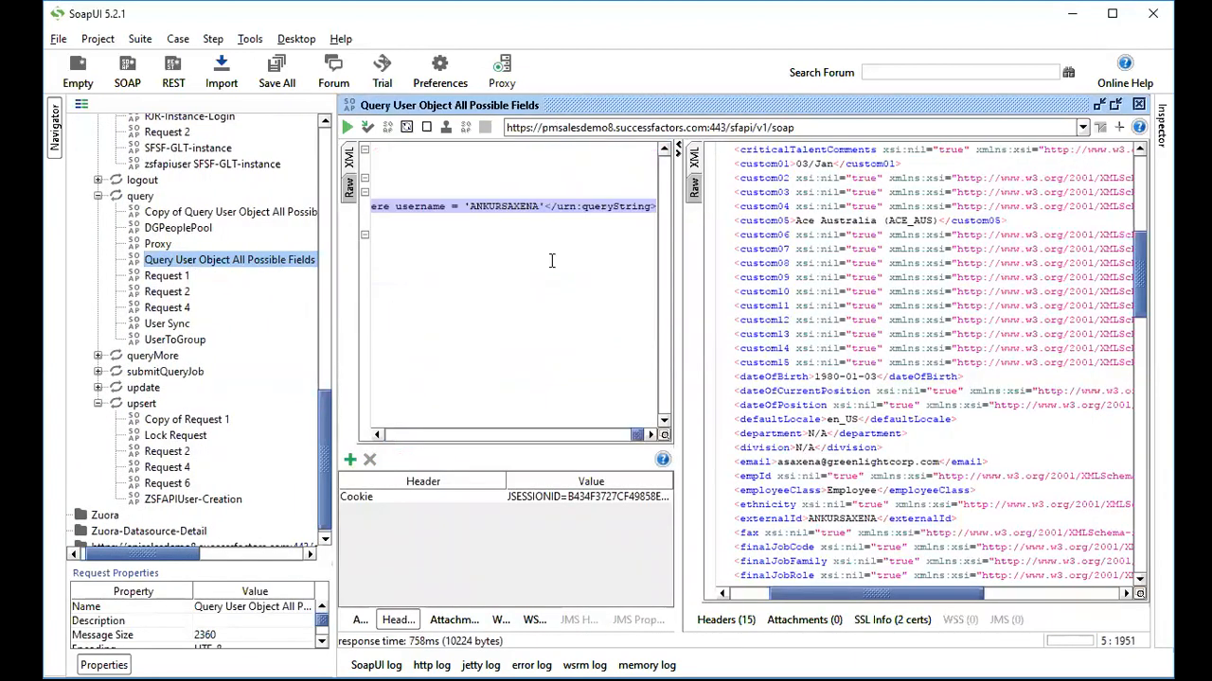
{"action": "key", "text": "shift+Left"}
{"action": "key", "text": "shift+Left"}
{"action": "key", "text": "shift+Left"}
{"action": "key", "text": "shift+Left"}
{"action": "key", "text": "shift+Left"}
{"action": "key", "text": "shift+Left"}
{"action": "key", "text": "shift+Left"}
{"action": "key", "text": "shift+Left"}
{"action": "key", "text": "shift+Left"}
{"action": "key", "text": "shift+Left"}
{"action": "key", "text": "shift+Left"}
{"action": "key", "text": "shift+Left"}
{"action": "key", "text": "shift+Left"}
{"action": "key", "text": "shift+Left"}
{"action": "key", "text": "shift+Left"}
{"action": "key", "text": "shift+Left"}
{"action": "key", "text": "shift+Left"}
{"action": "key", "text": "shift+Left"}
{"action": "key", "text": "shift+Left"}
{"action": "key", "text": "shift+Left"}
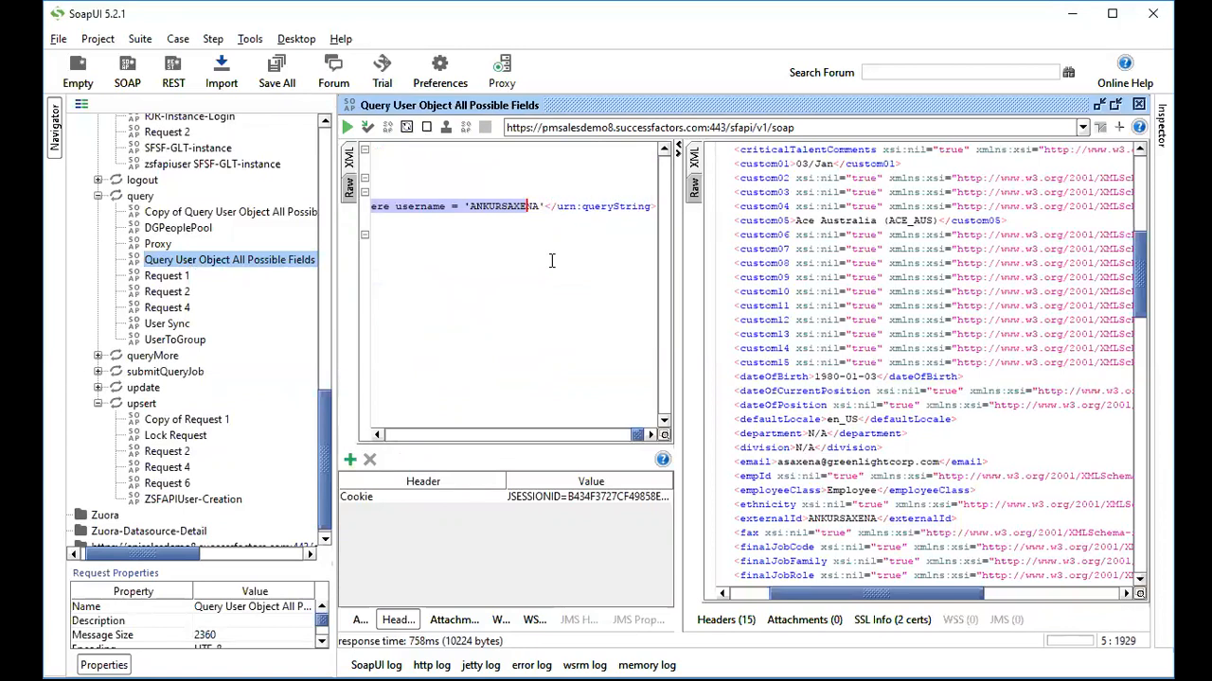
{"action": "key", "text": "shift+Left"}
{"action": "key", "text": "shift+Left"}
{"action": "key", "text": "shift+Left"}
{"action": "key", "text": "shift+Left"}
{"action": "key", "text": "shift+Left"}
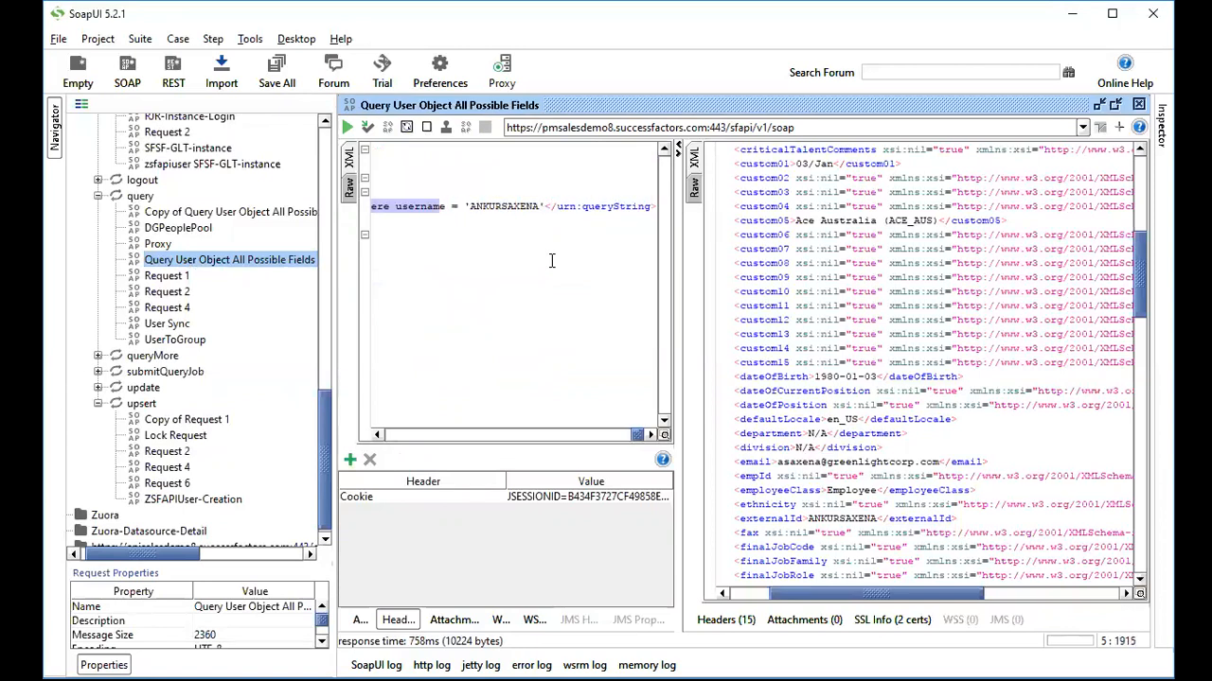
{"action": "key", "text": "shift+Right"}
{"action": "key", "text": "shift+Right"}
{"action": "key", "text": "shift+Right"}
{"action": "key", "text": "shift+Right"}
{"action": "key", "text": "shift+Right"}
{"action": "key", "text": "shift+Right"}
{"action": "key", "text": "shift+Right"}
{"action": "key", "text": "shift+Right"}
{"action": "key", "text": "shift+Right"}
{"action": "key", "text": "shift+Right"}
{"action": "key", "text": "shift+Right"}
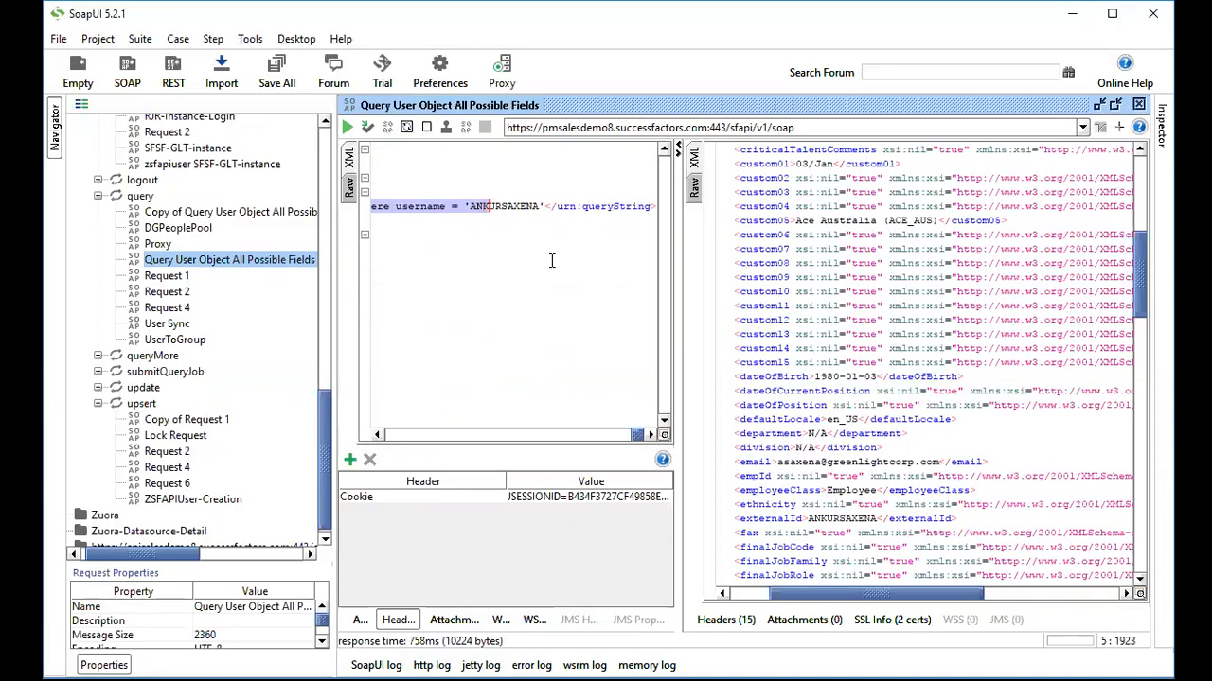
{"action": "key", "text": "shift+Right"}
{"action": "key", "text": "shift+Right"}
{"action": "key", "text": "shift+Right"}
{"action": "key", "text": "shift+Right"}
{"action": "key", "text": "shift+Right"}
{"action": "key", "text": "shift+Right"}
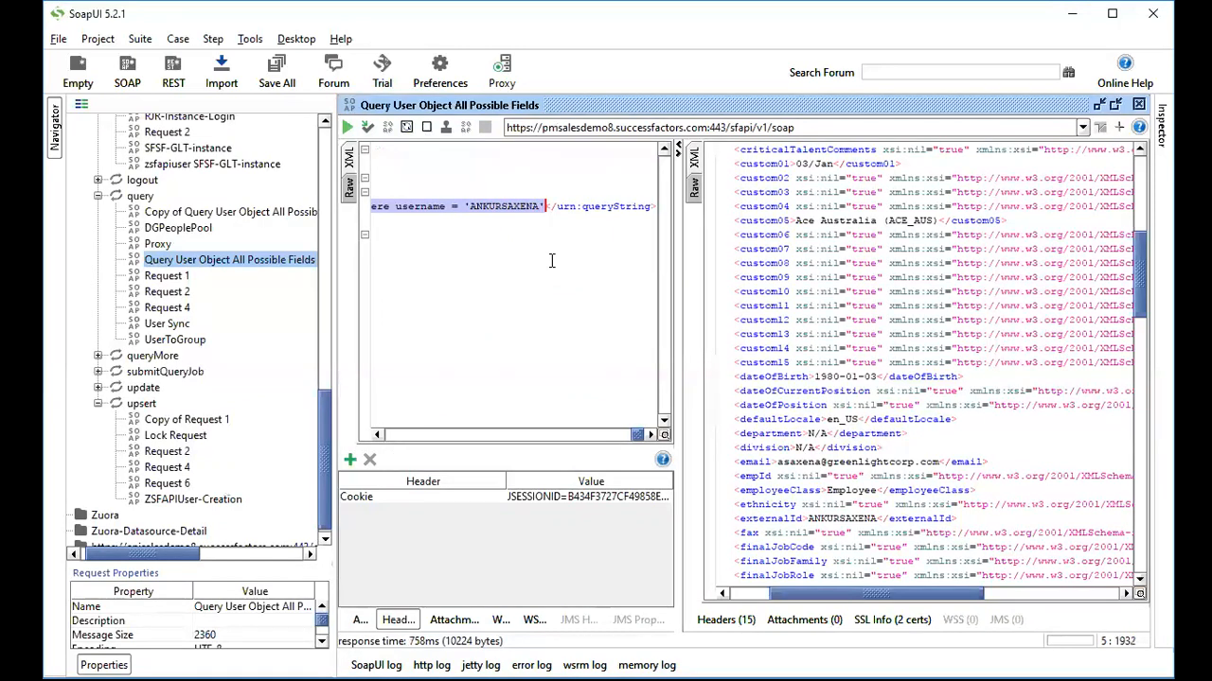
{"action": "left_click_drag", "start_coordinate": [639, 434], "coordinate": [388, 443]}
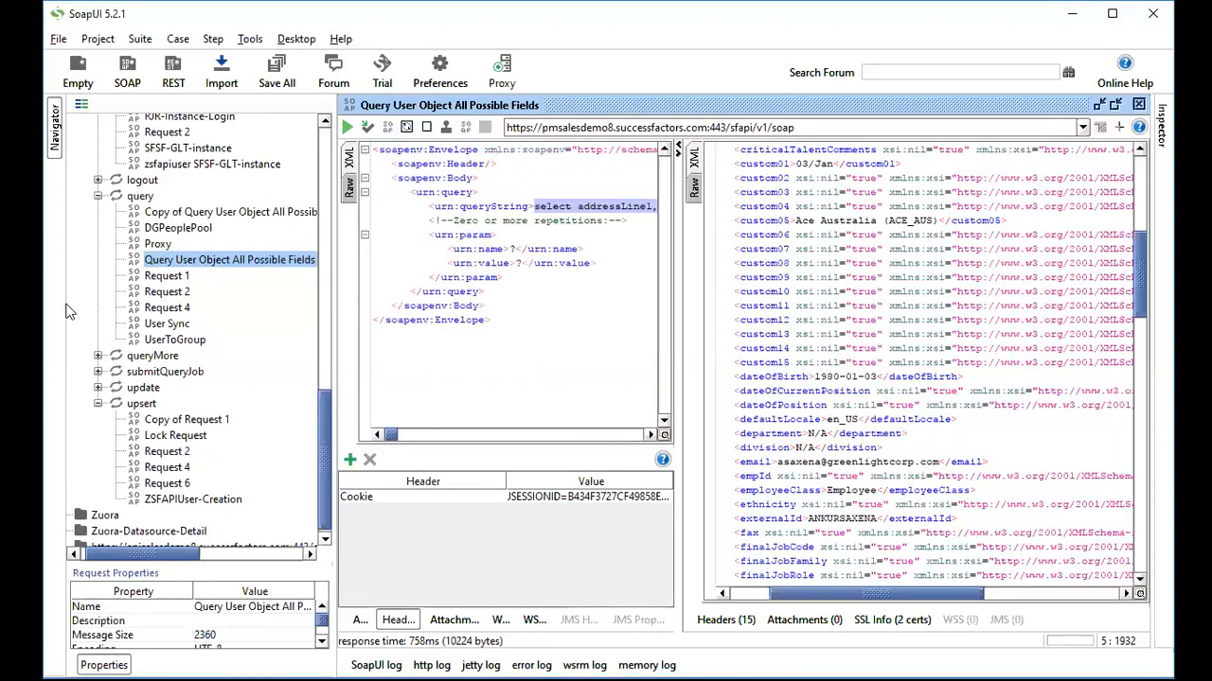
{"action": "scroll", "coordinate": [188, 276], "scroll_direction": "up", "scroll_amount": 15}
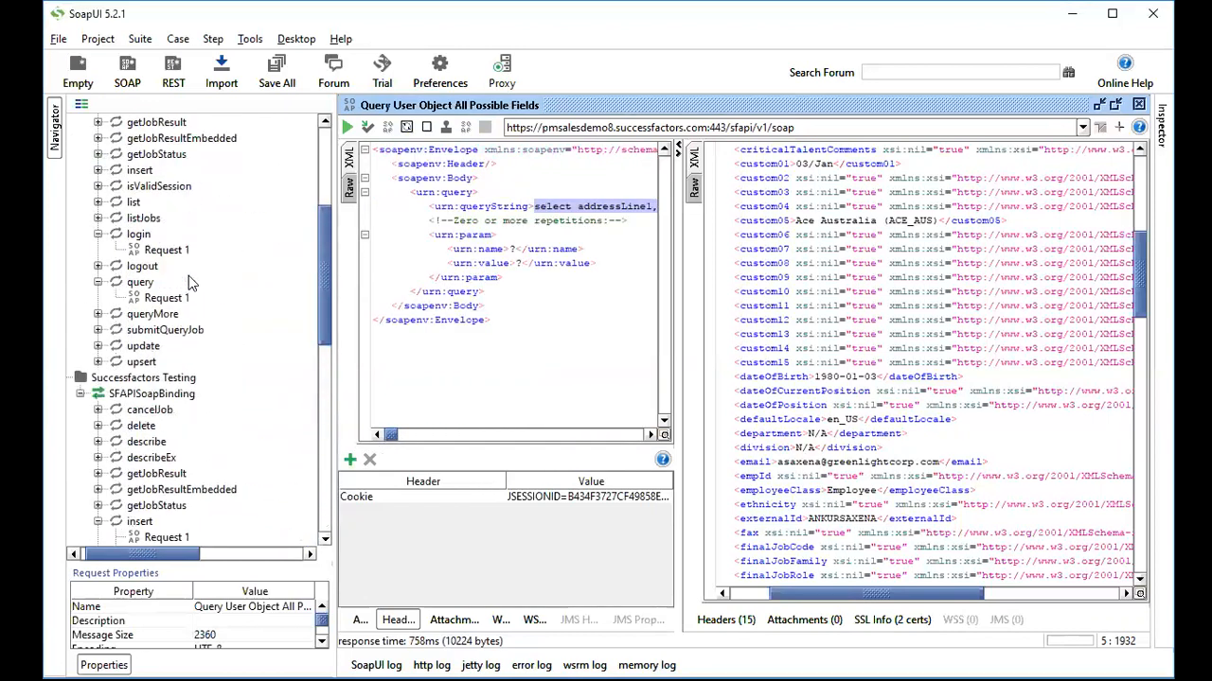
{"action": "scroll", "coordinate": [188, 282], "scroll_direction": "down", "scroll_amount": 1}
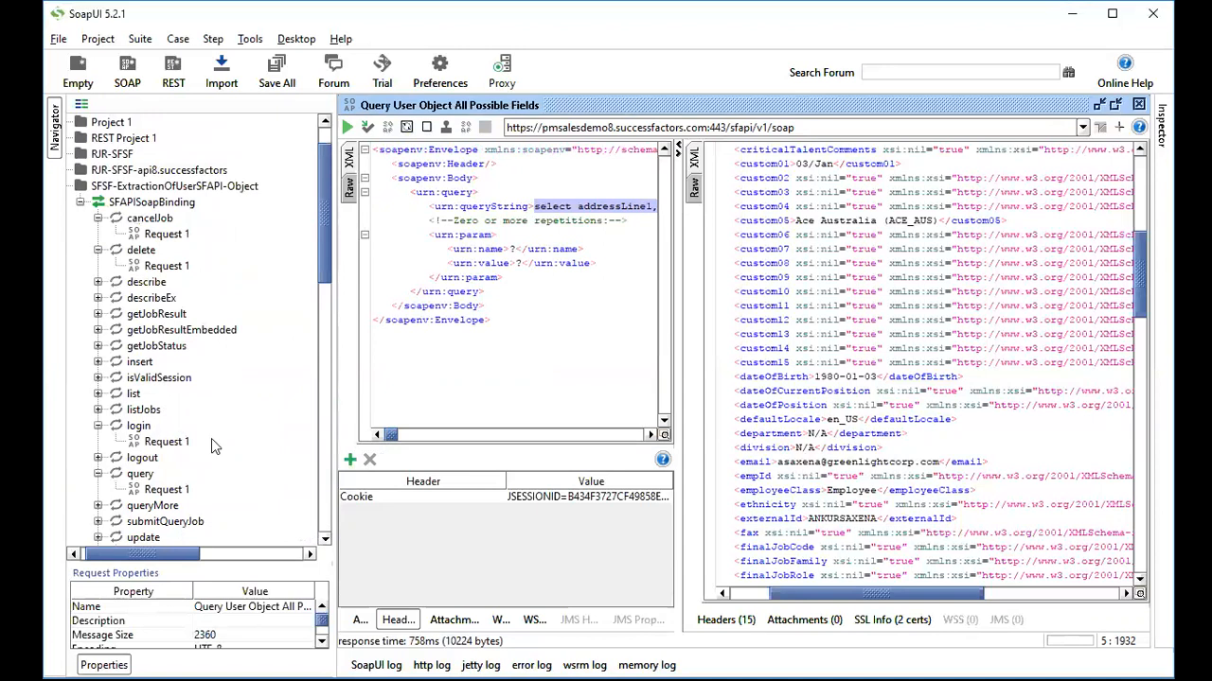
Paste the select-from-User query over the '?' placeholder in query Request 1.
{"action": "double_click", "coordinate": [166, 491]}
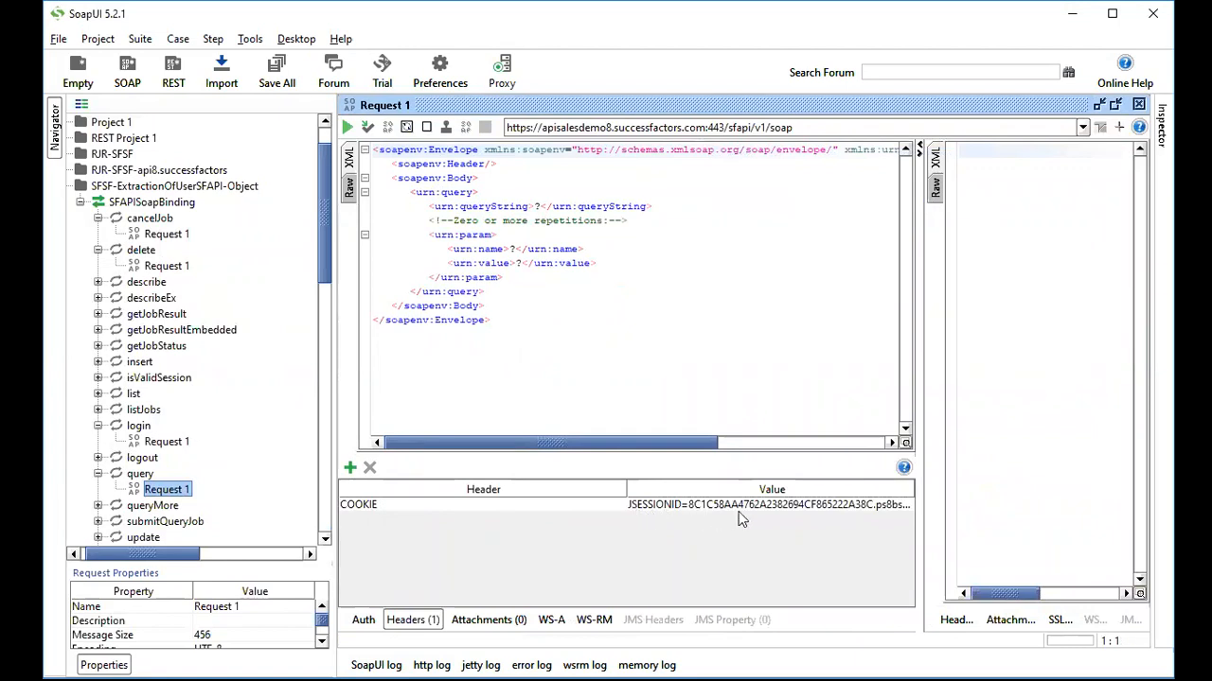
{"action": "double_click", "coordinate": [537, 206]}
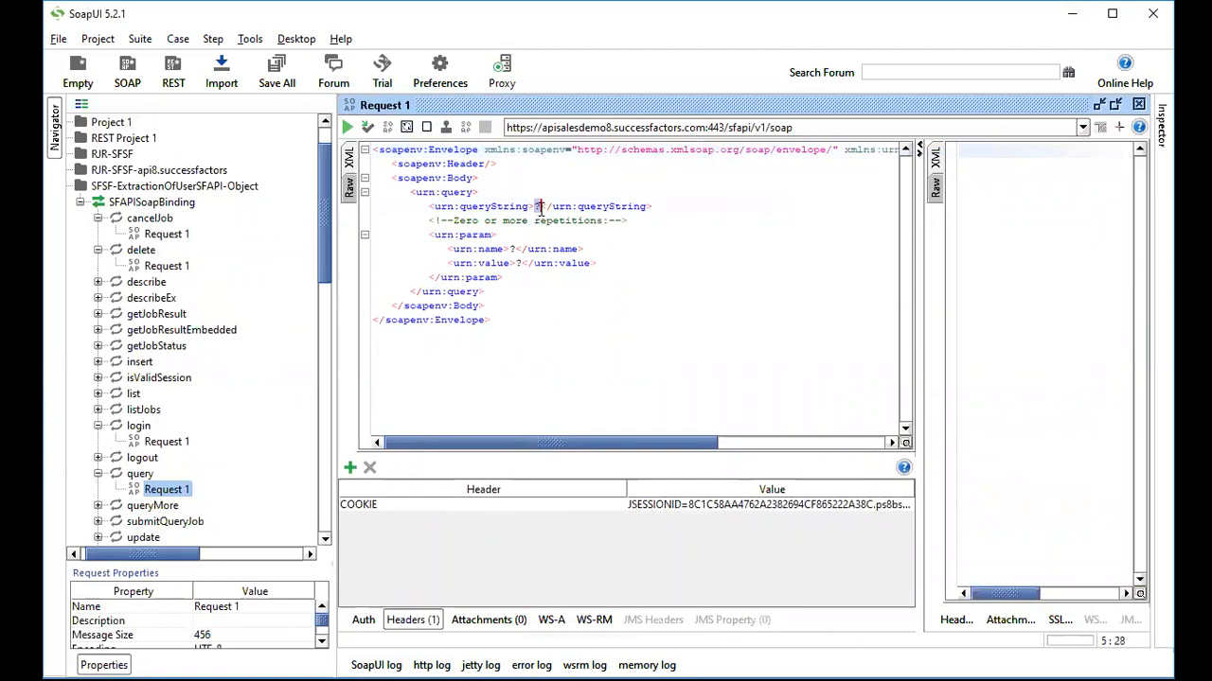
{"action": "key", "text": "ctrl+v"}
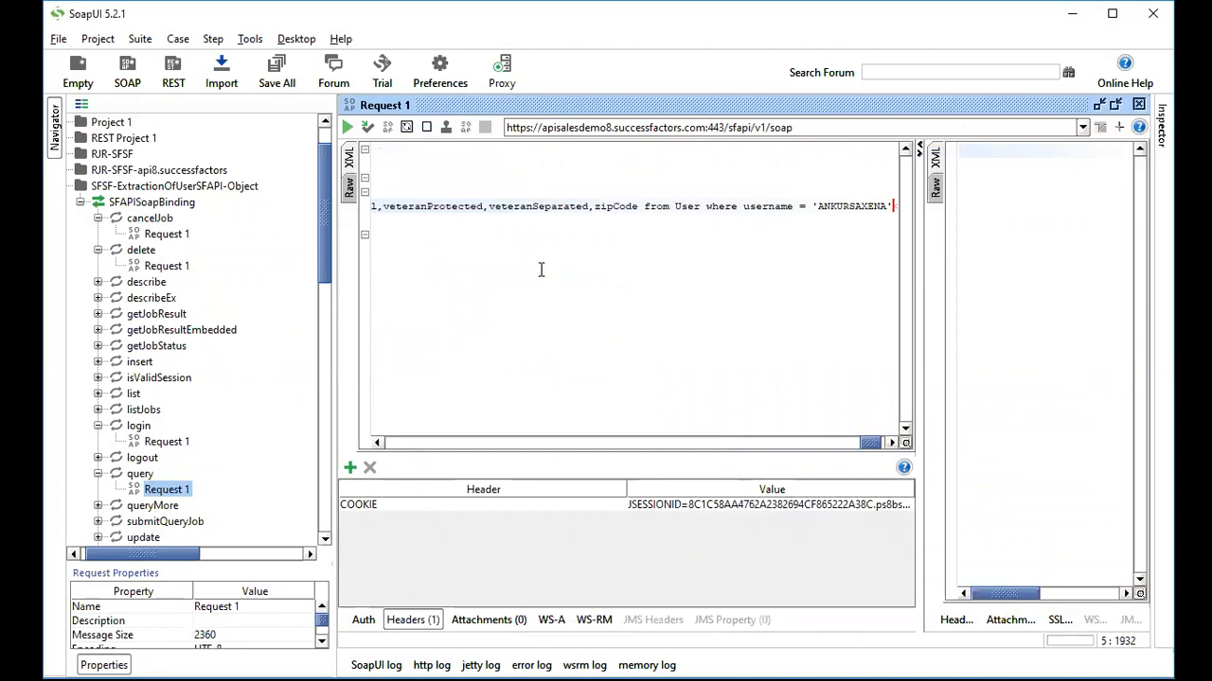
{"action": "left_click_drag", "start_coordinate": [873, 447], "coordinate": [870, 448]}
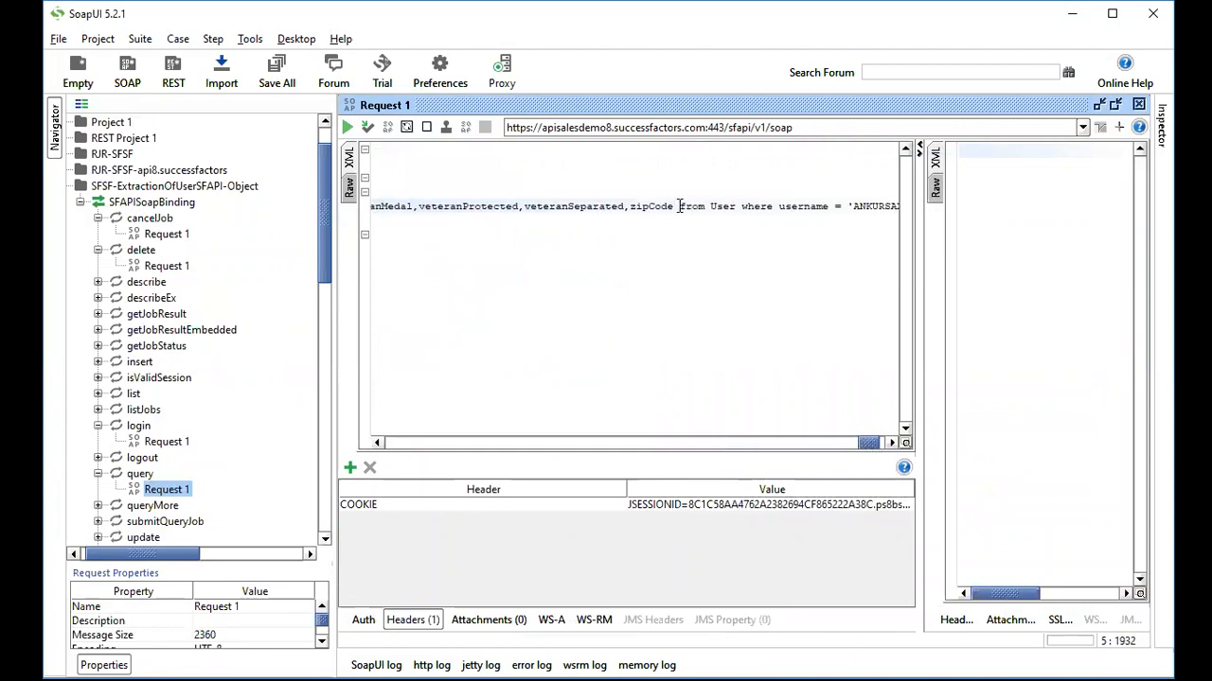
Review the pasted query's field list, User object and username filter.
{"action": "left_click_drag", "start_coordinate": [679, 206], "coordinate": [418, 206]}
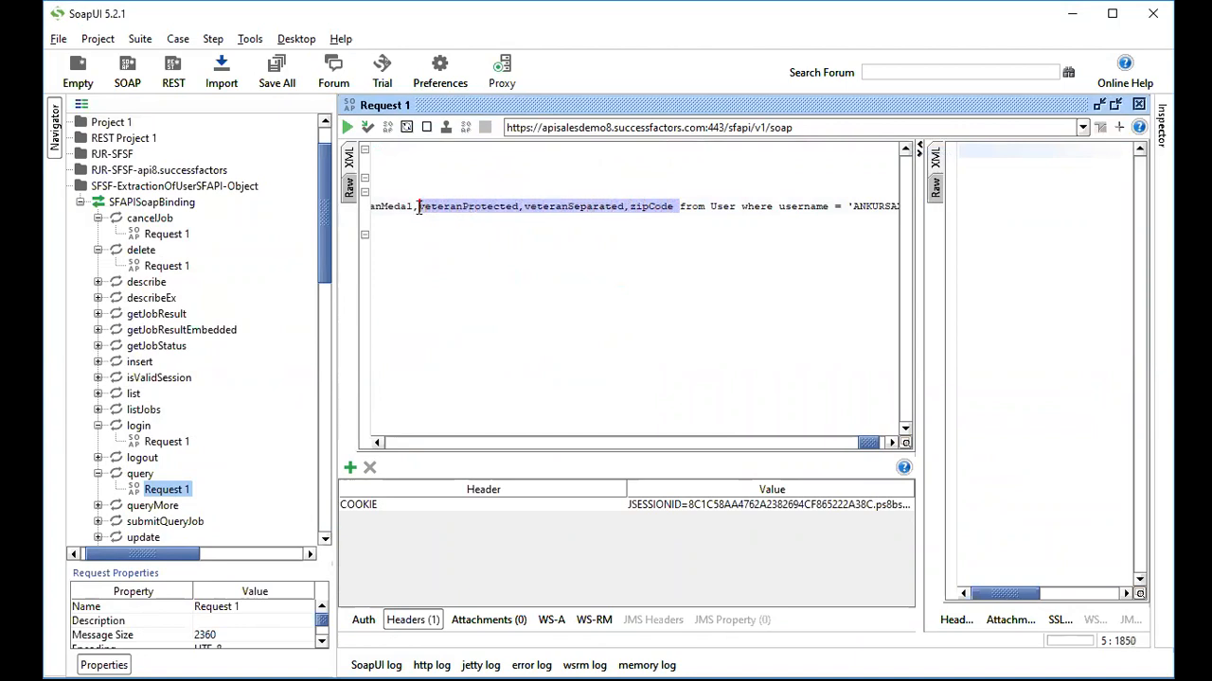
{"action": "double_click", "coordinate": [722, 206]}
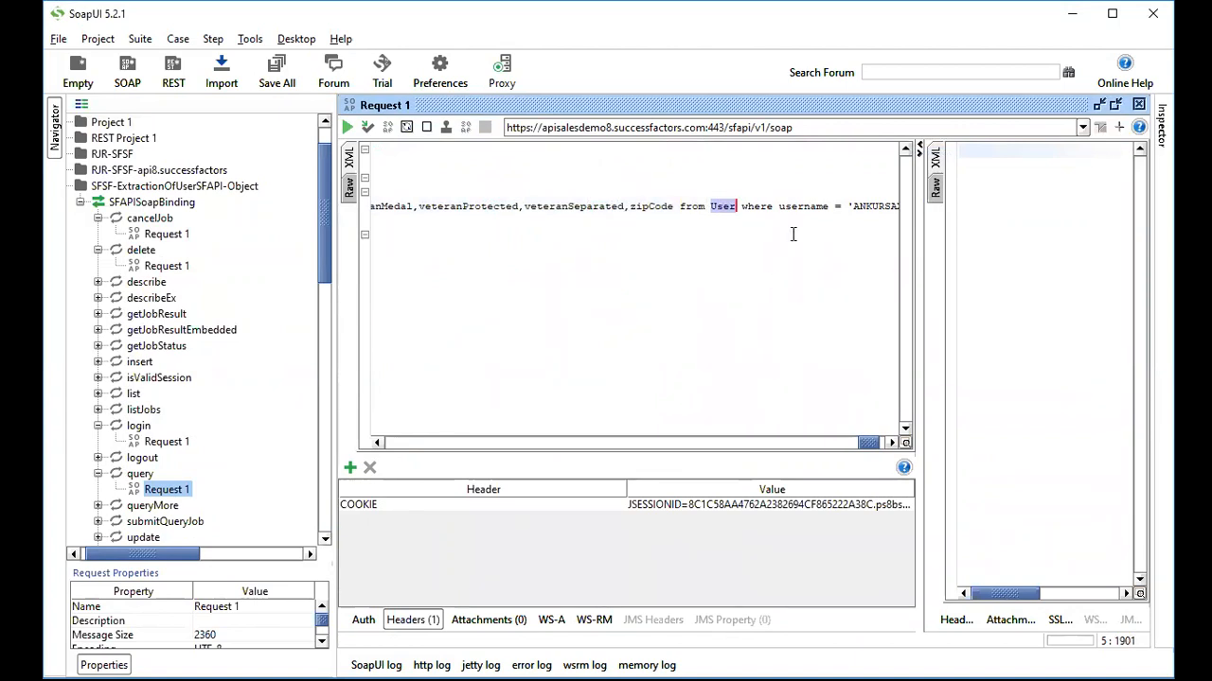
{"action": "double_click", "coordinate": [785, 207]}
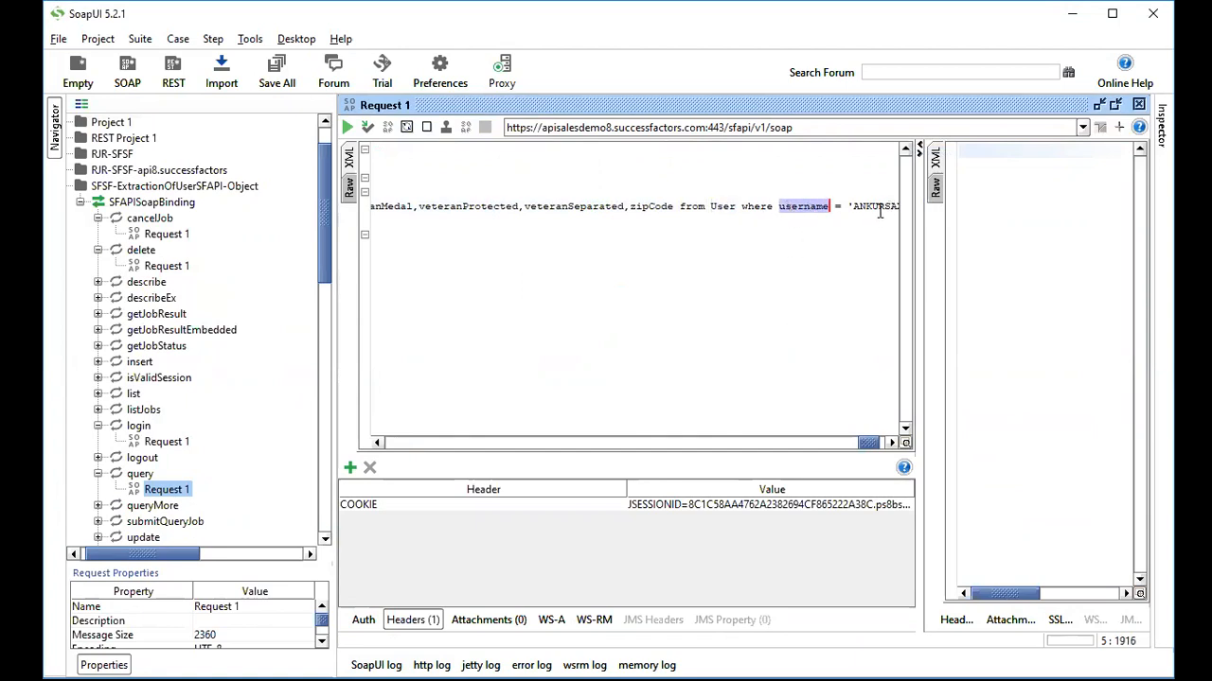
{"action": "left_click_drag", "start_coordinate": [864, 445], "coordinate": [386, 449]}
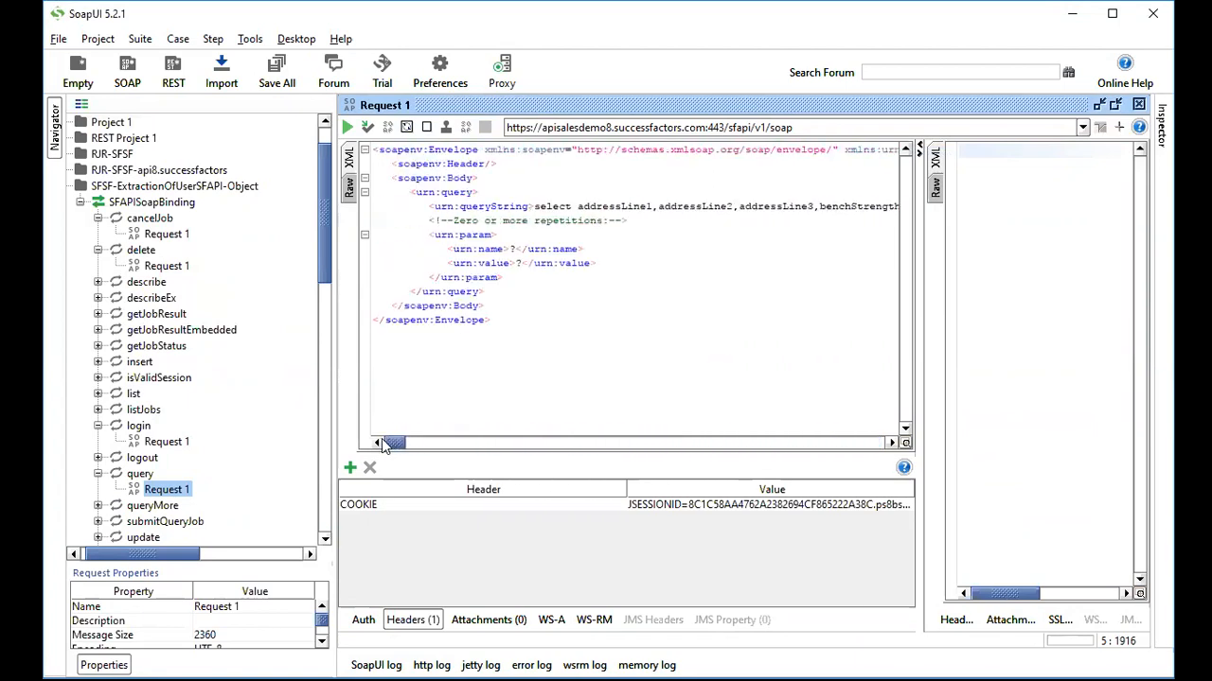
{"action": "right_click", "coordinate": [627, 204]}
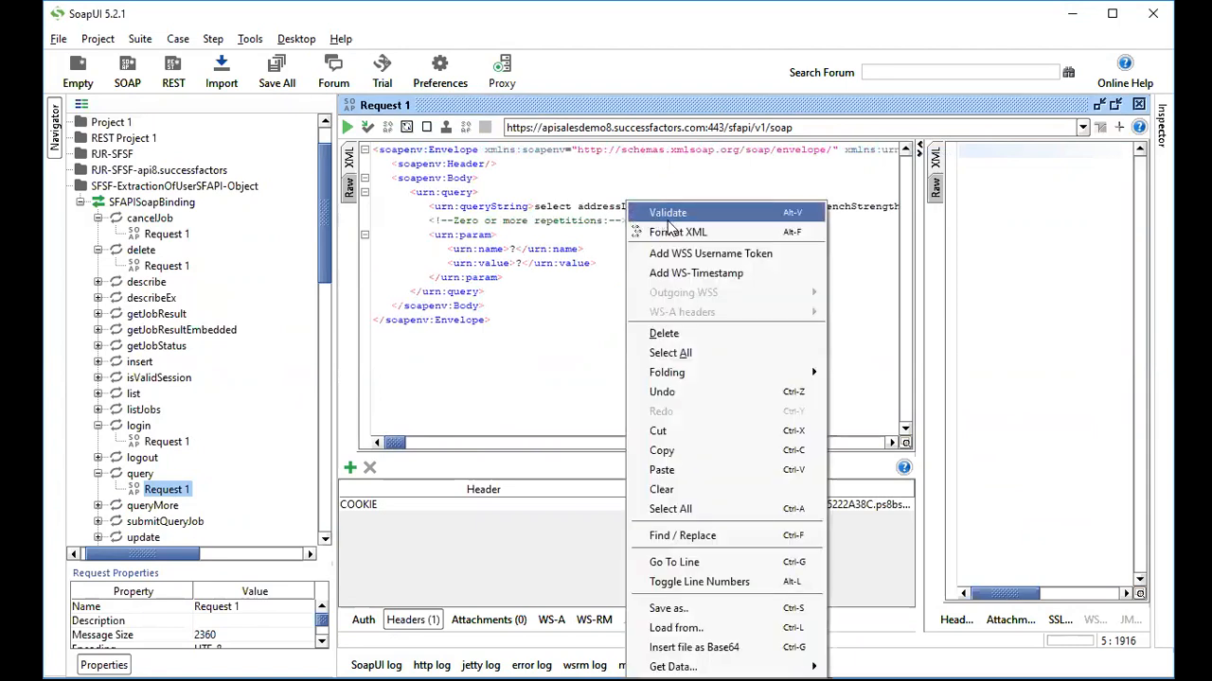
{"action": "left_click", "coordinate": [678, 234]}
{"action": "right_click", "coordinate": [635, 277]}
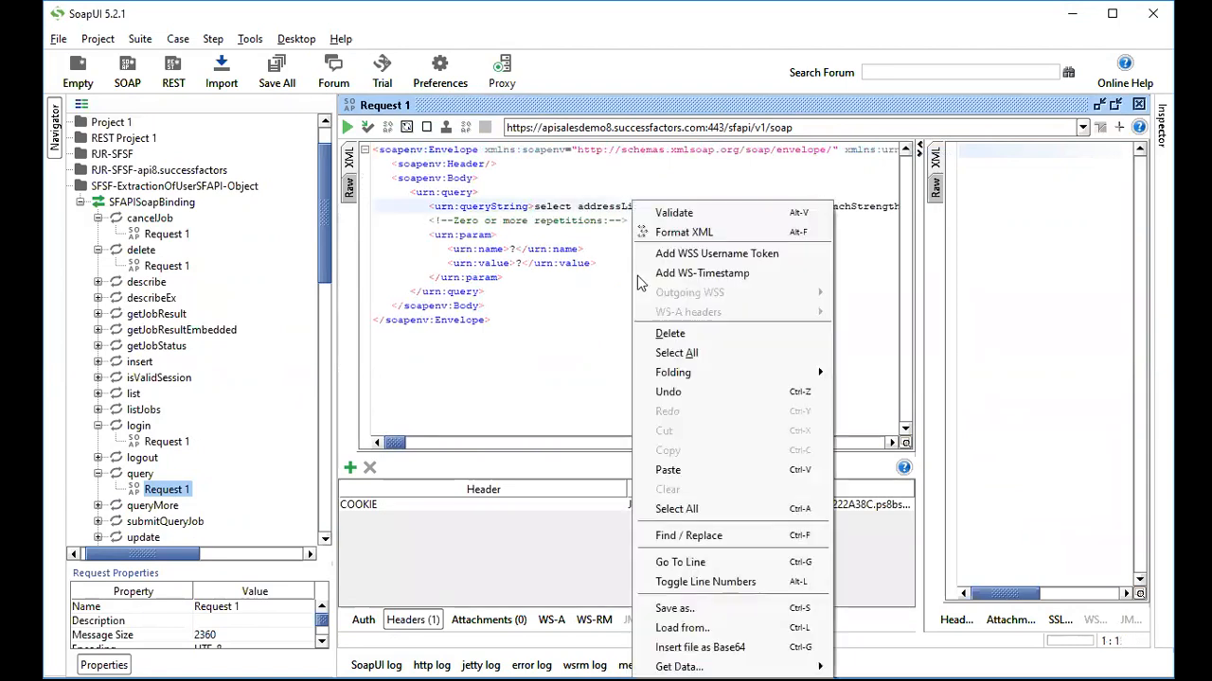
{"action": "left_click", "coordinate": [683, 214]}
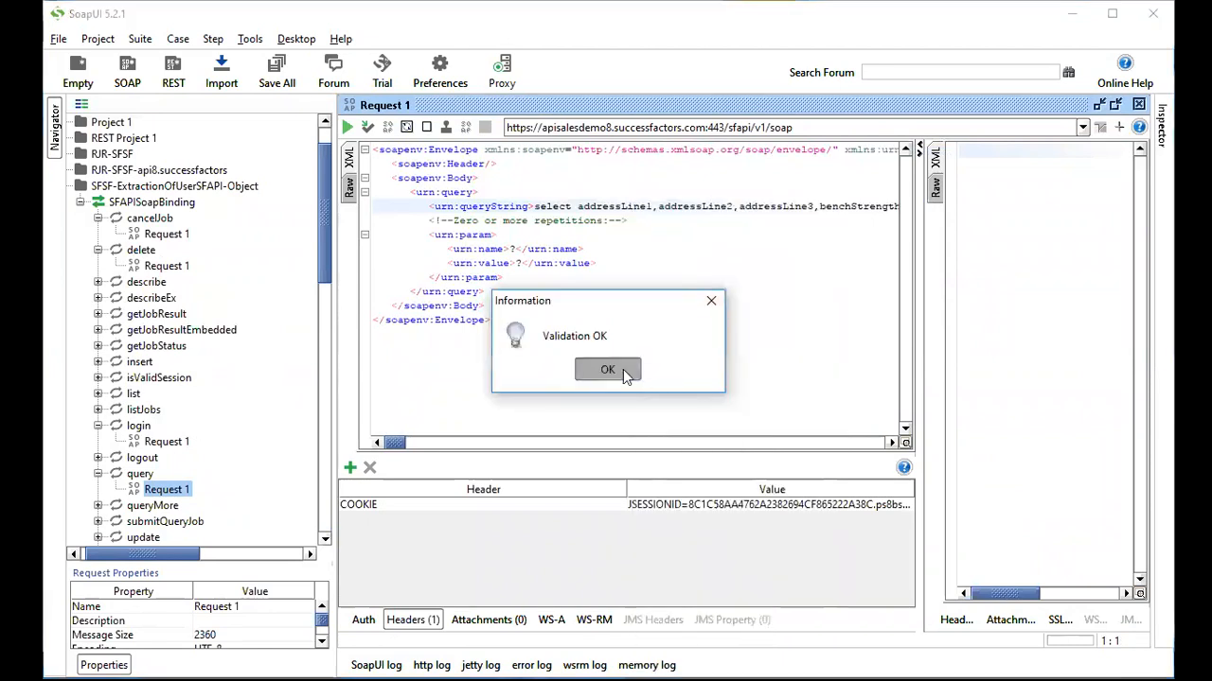
{"action": "left_click", "coordinate": [623, 370]}
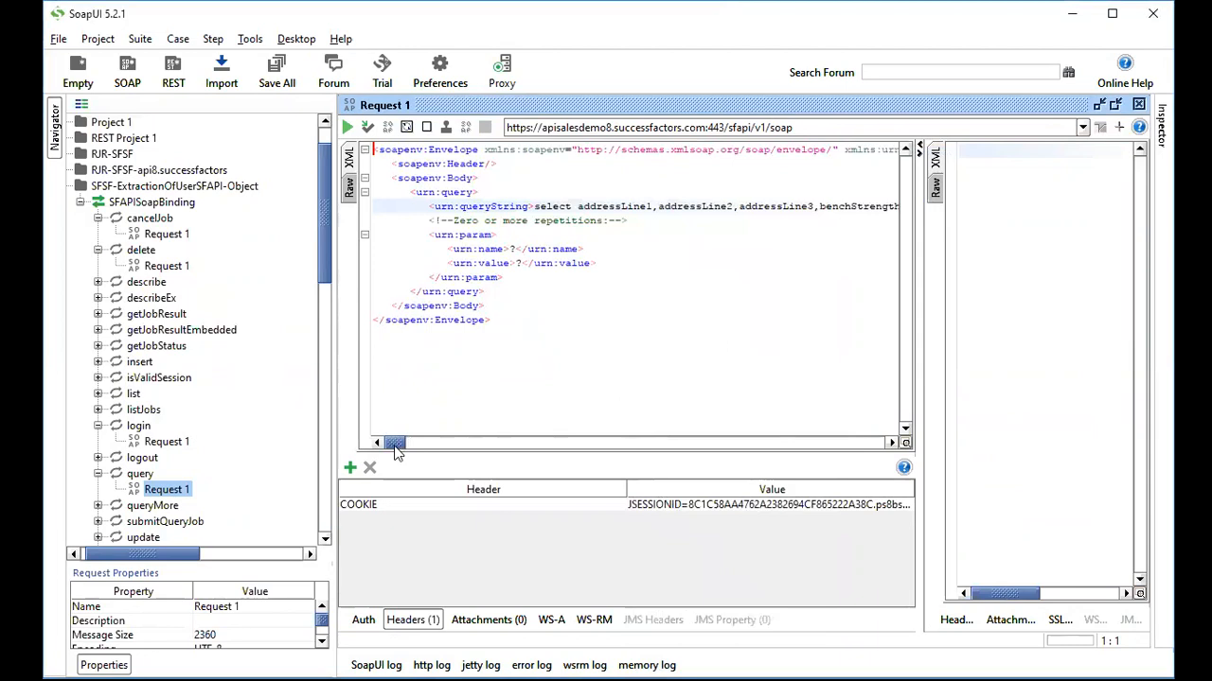
{"action": "mouse_move", "coordinate": [396, 452]}
{"action": "left_mouse_down"}
{"action": "mouse_move", "coordinate": [871, 445]}
{"action": "mouse_move", "coordinate": [385, 457]}
{"action": "left_mouse_up"}
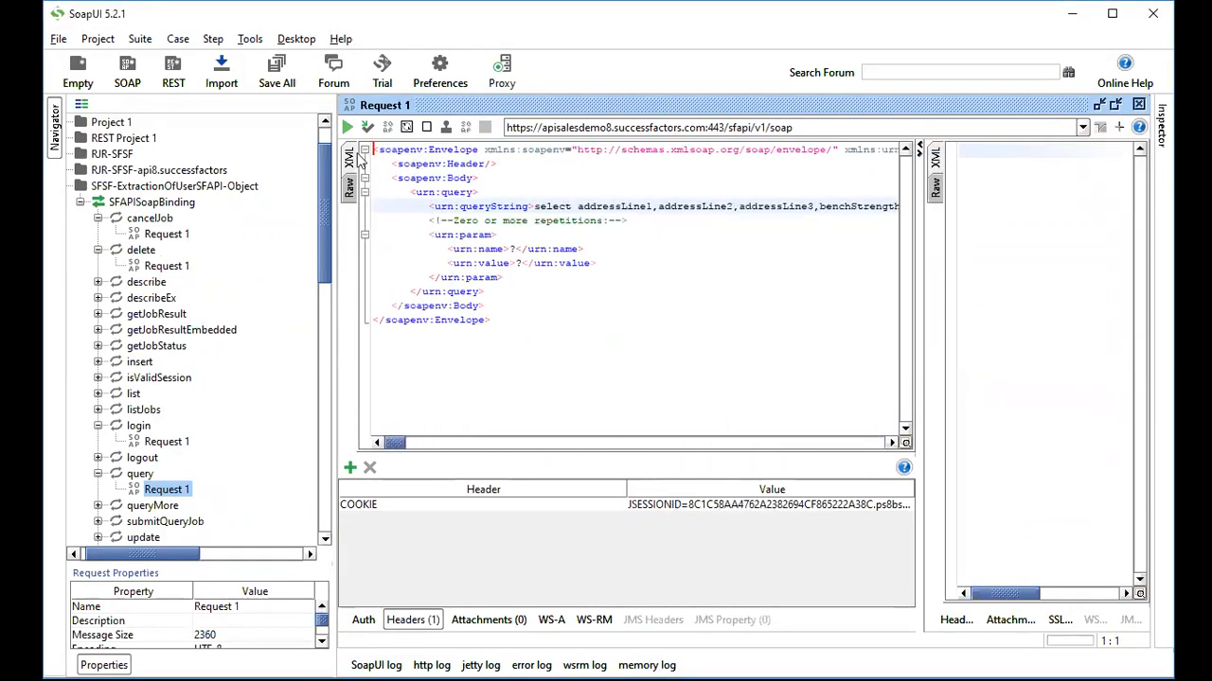
Run the query request and highlight the returned record id, User type and businessPhone field.
{"action": "left_click", "coordinate": [346, 127]}
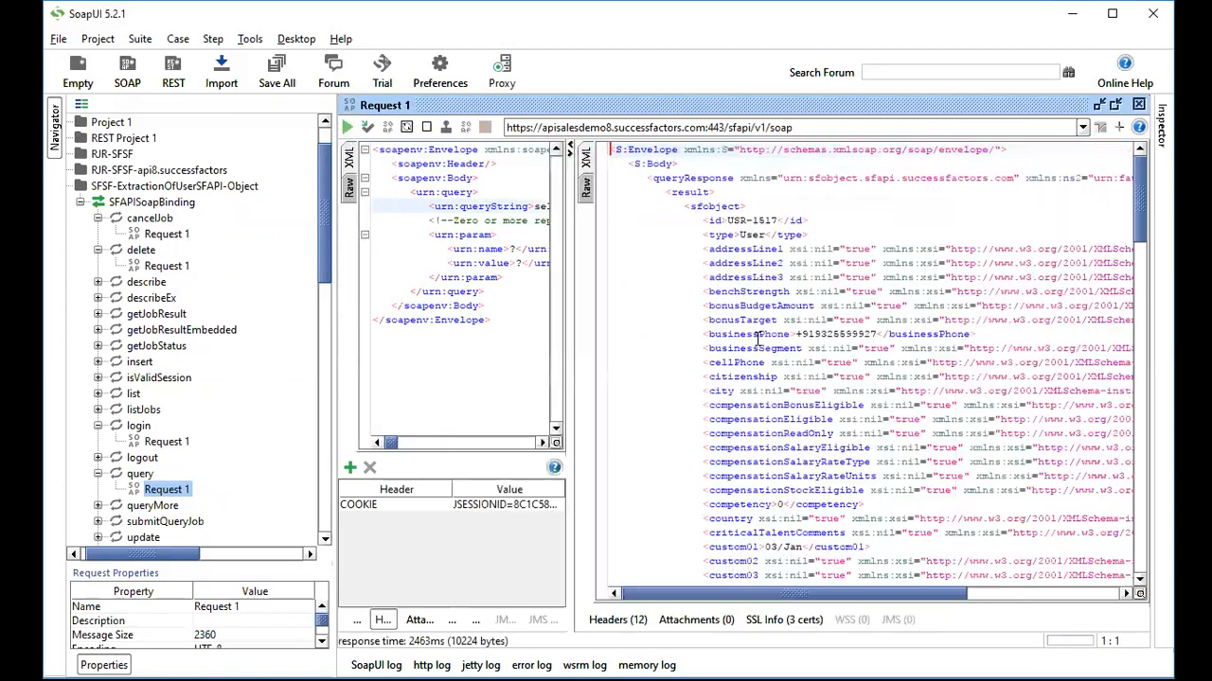
{"action": "double_click", "coordinate": [746, 221]}
{"action": "double_click", "coordinate": [751, 235]}
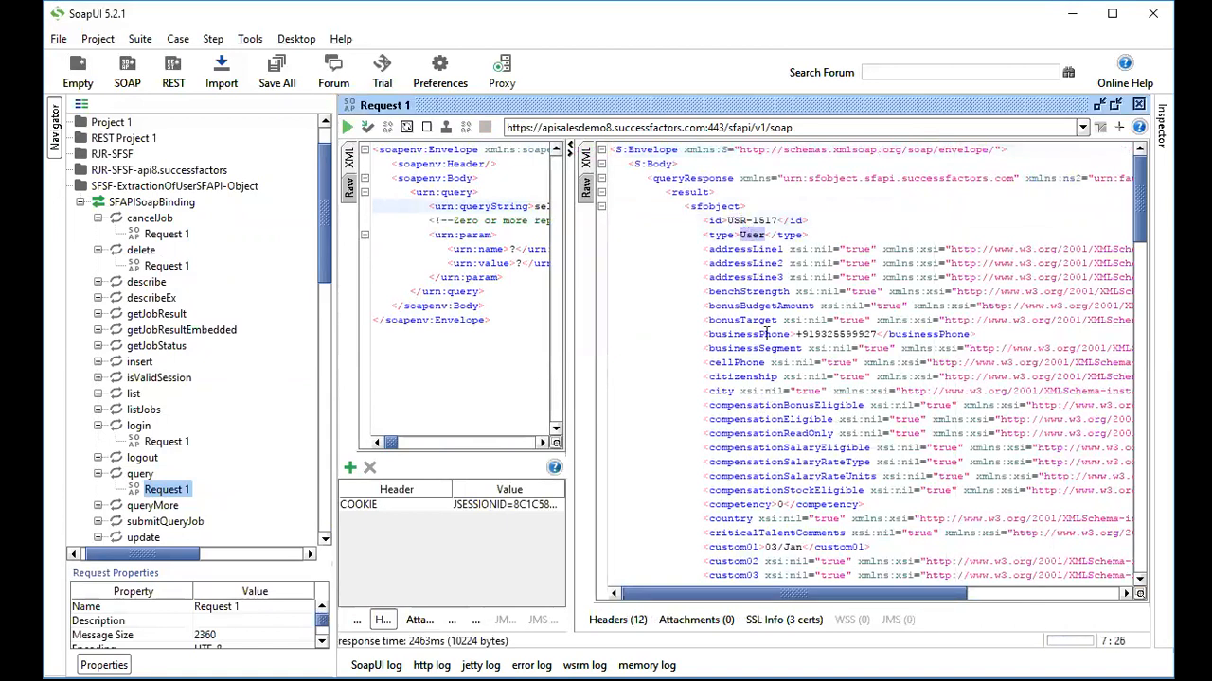
{"action": "scroll", "coordinate": [767, 333], "scroll_direction": "down", "scroll_amount": 1}
{"action": "double_click", "coordinate": [763, 291]}
Scroll through the response XML, highlighting the custom01 and custom05 values.
{"action": "scroll", "coordinate": [767, 440], "scroll_direction": "down", "scroll_amount": 1}
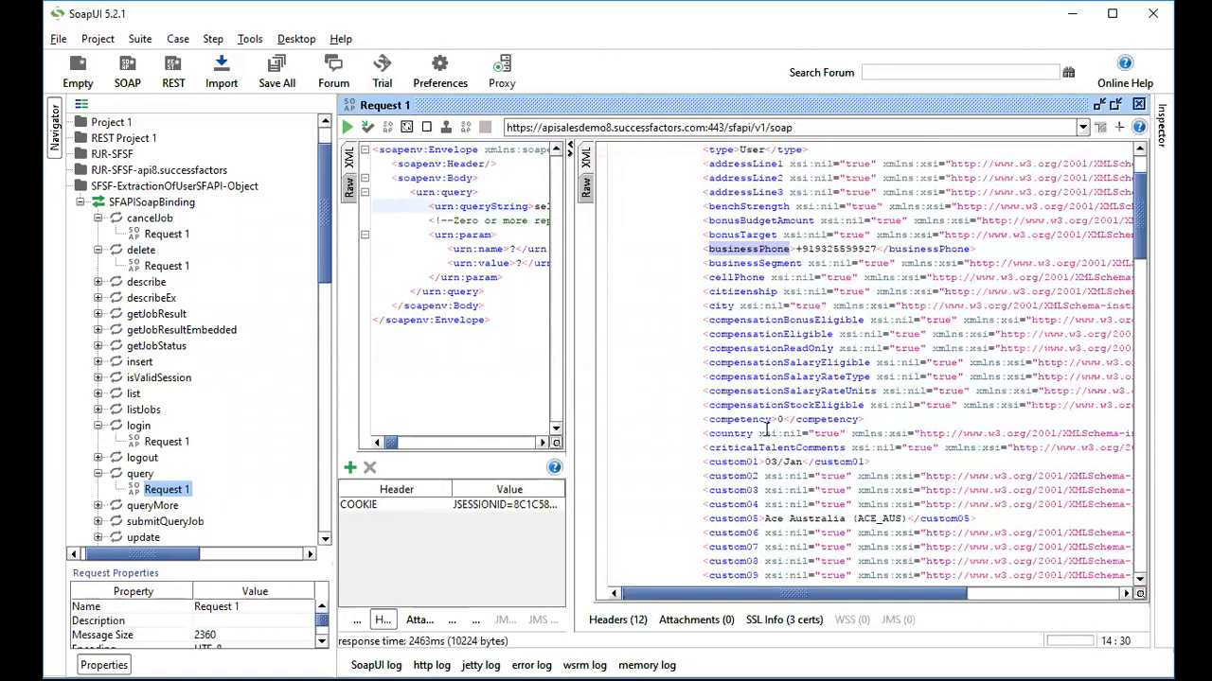
{"action": "scroll", "coordinate": [829, 421], "scroll_direction": "down", "scroll_amount": 2}
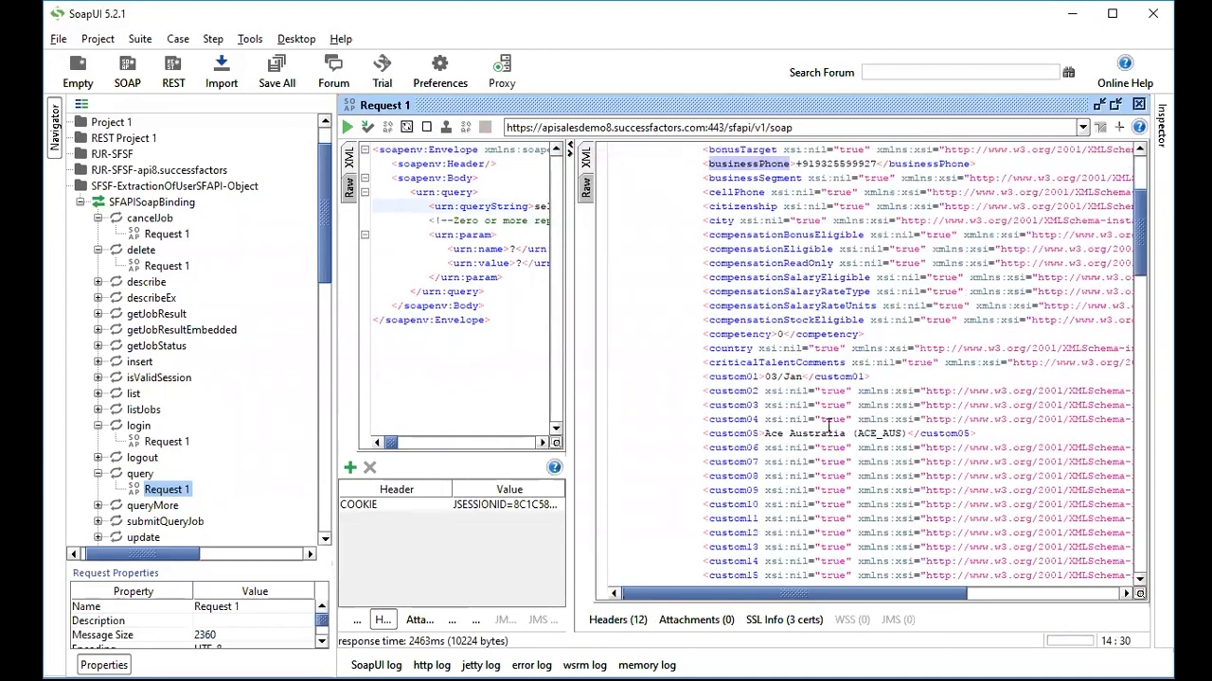
{"action": "double_click", "coordinate": [768, 377]}
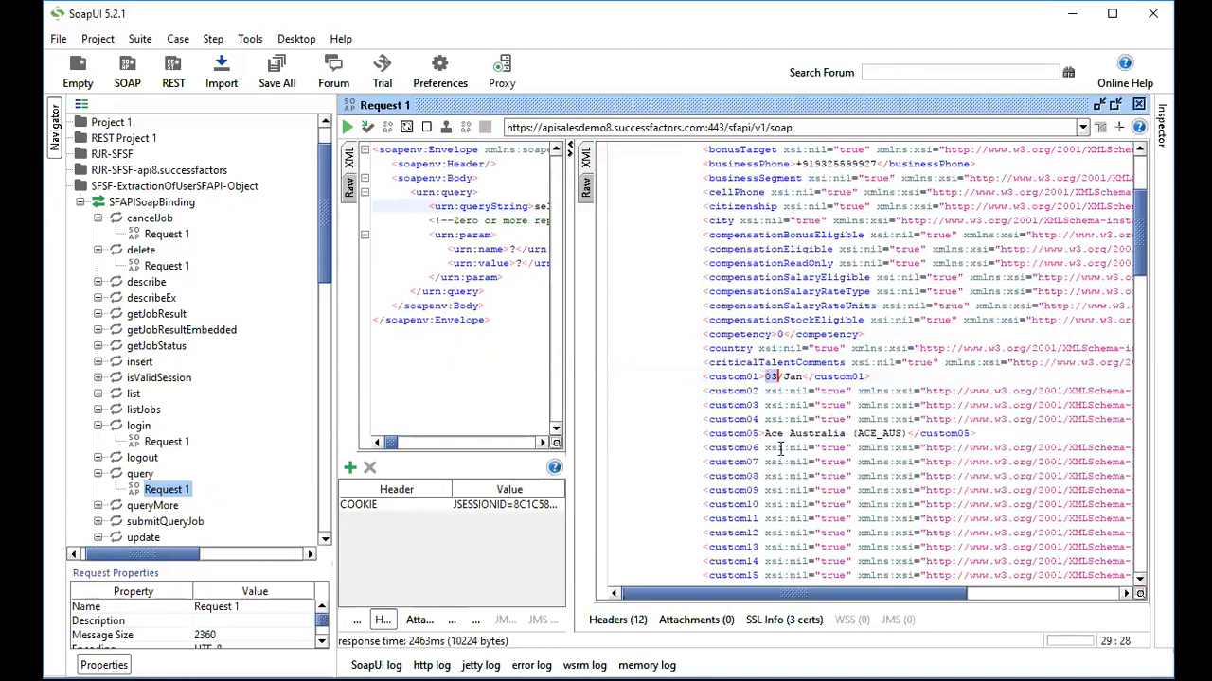
{"action": "scroll", "coordinate": [780, 450], "scroll_direction": "down", "scroll_amount": 1}
{"action": "double_click", "coordinate": [816, 391]}
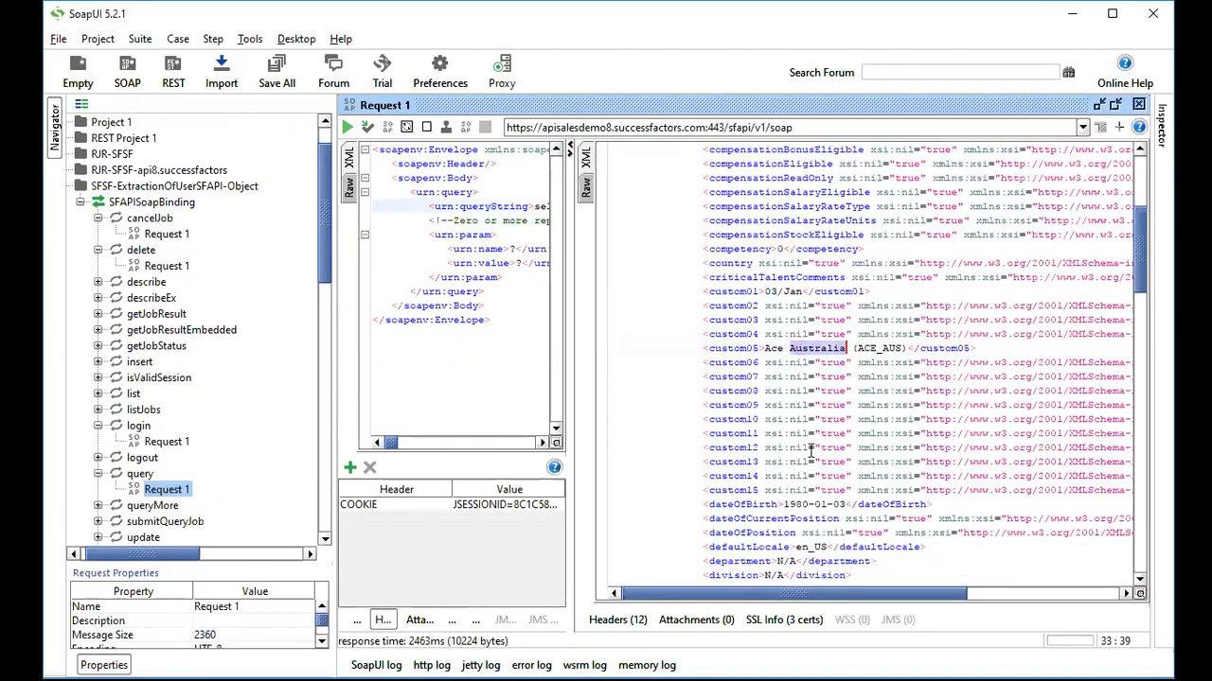
{"action": "scroll", "coordinate": [812, 473], "scroll_direction": "down", "scroll_amount": 5}
{"action": "scroll", "coordinate": [828, 499], "scroll_direction": "down", "scroll_amount": 5}
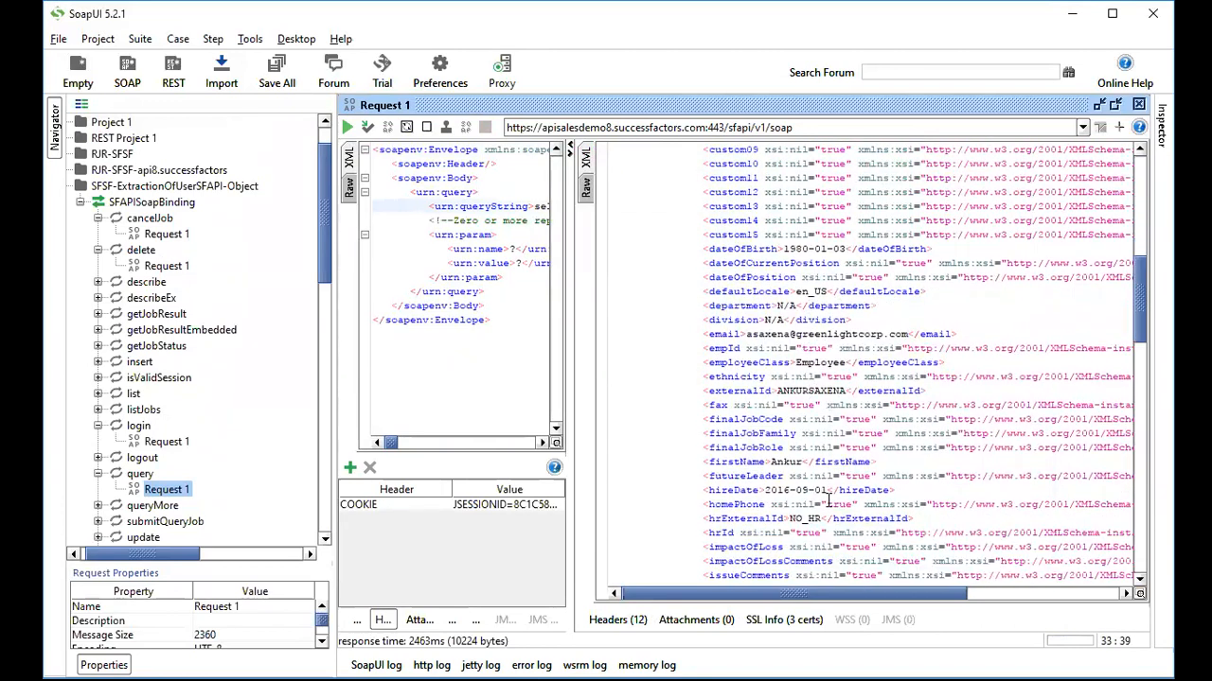
{"action": "scroll", "coordinate": [828, 499], "scroll_direction": "down", "scroll_amount": 3}
Highlight the CEO job code in the response, then resize the request and response panels.
{"action": "left_click_drag", "start_coordinate": [757, 334], "coordinate": [778, 334]}
{"action": "scroll", "coordinate": [786, 461], "scroll_direction": "down", "scroll_amount": 6}
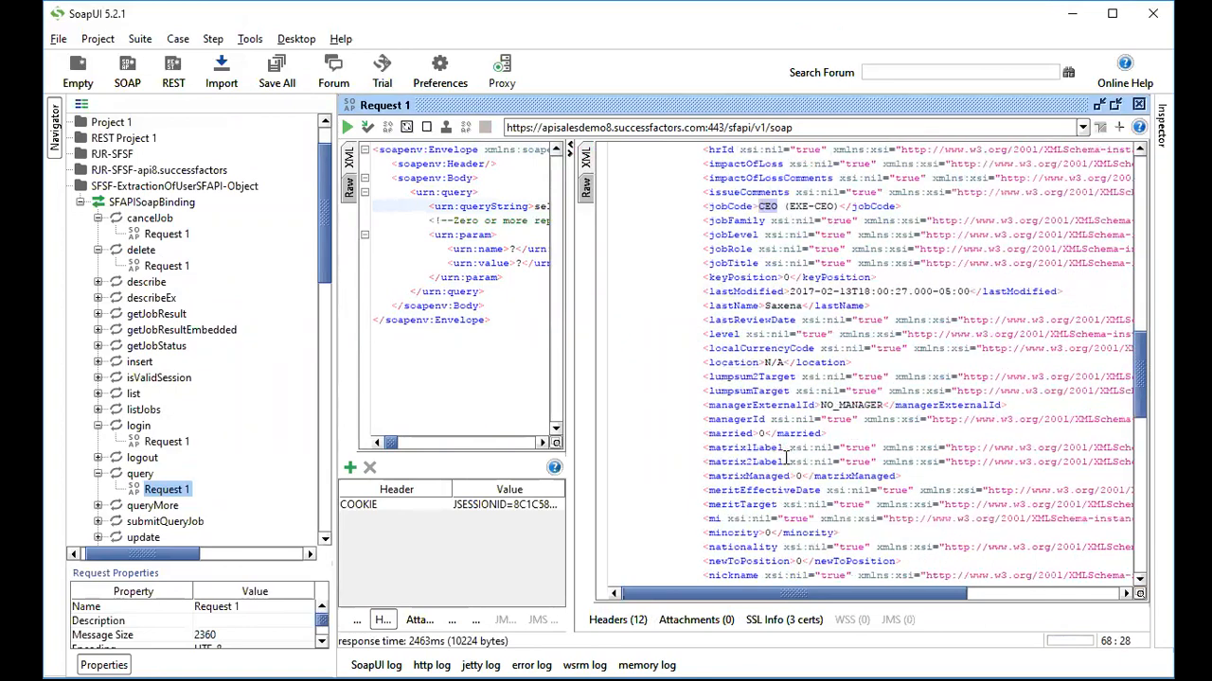
{"action": "scroll", "coordinate": [786, 459], "scroll_direction": "down", "scroll_amount": 12}
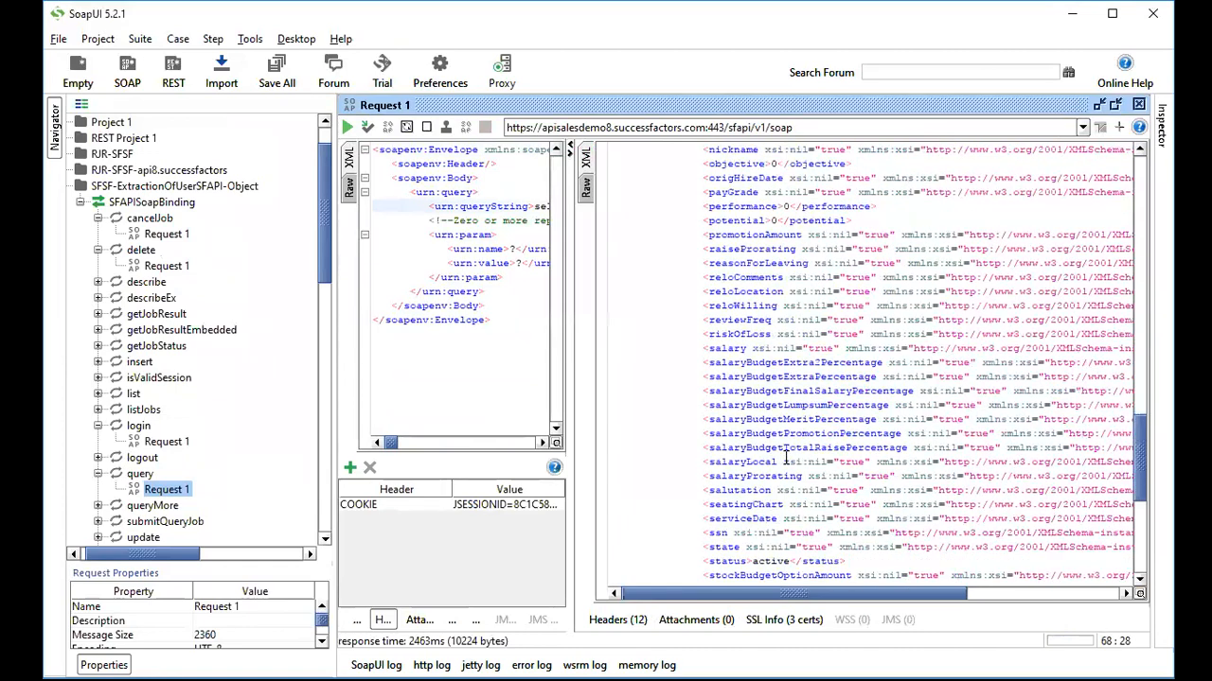
{"action": "scroll", "coordinate": [828, 441], "scroll_direction": "up", "scroll_amount": 7}
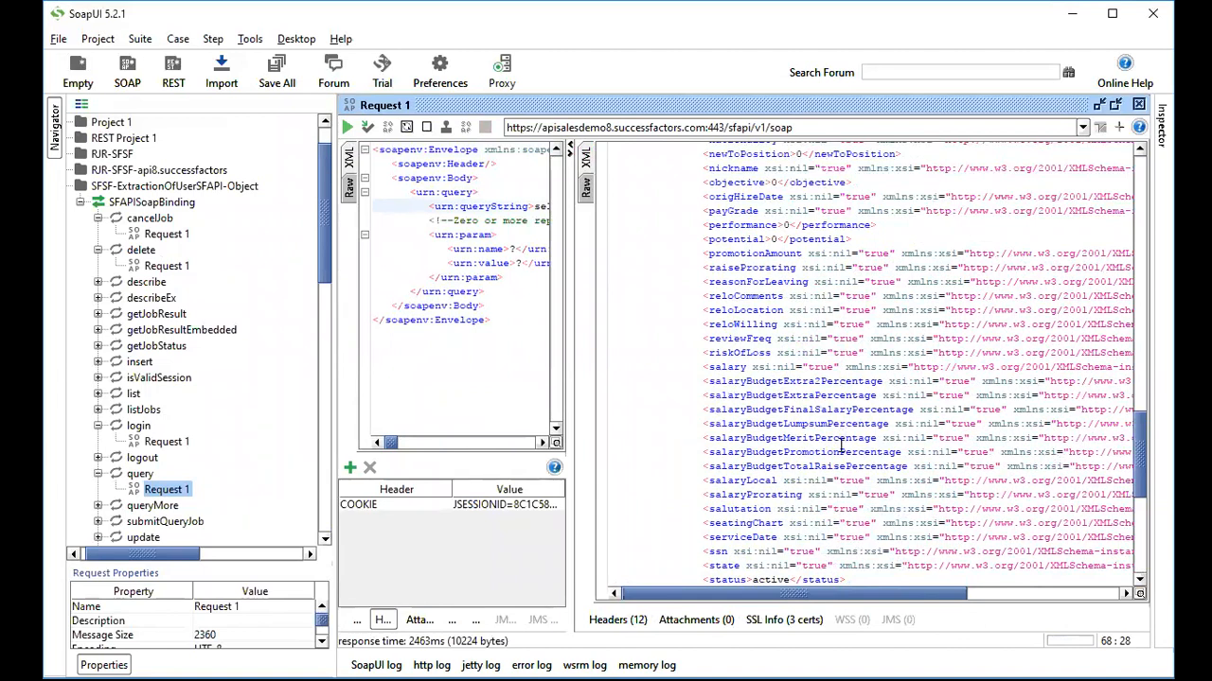
{"action": "left_click_drag", "start_coordinate": [585, 392], "coordinate": [729, 392]}
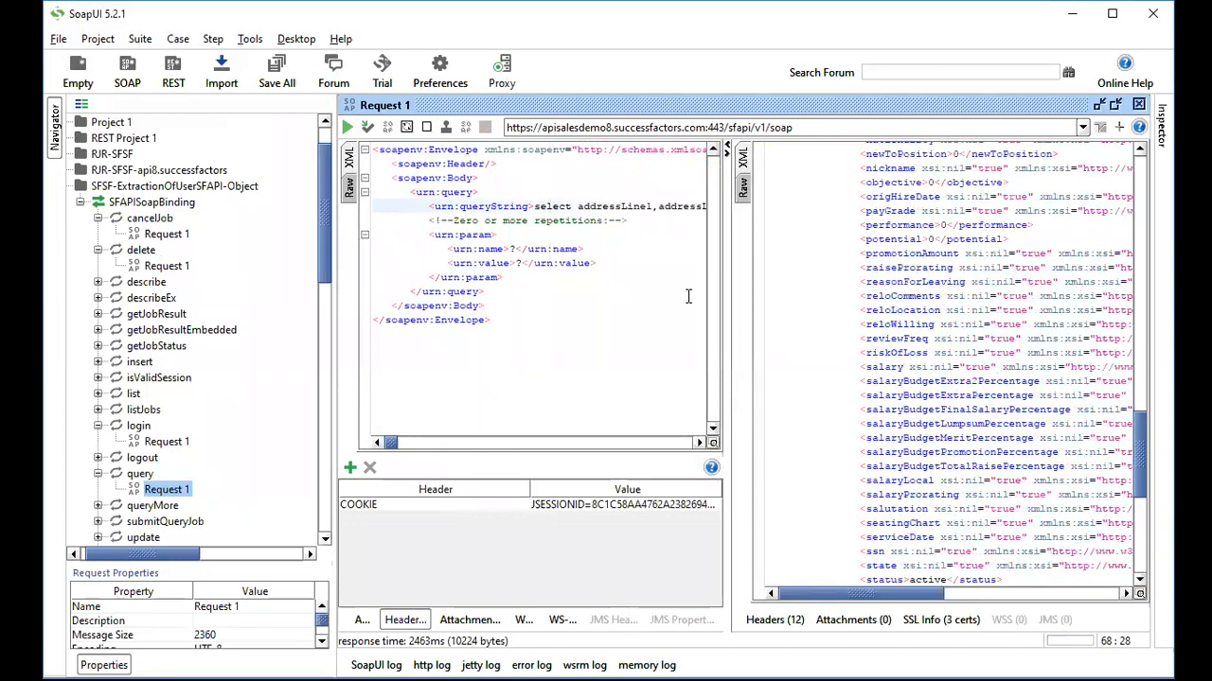